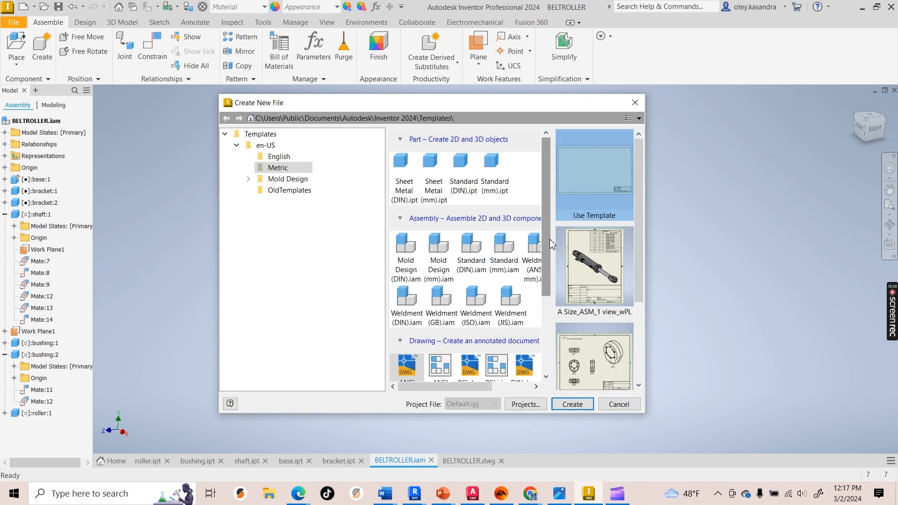
Create a presentation from the metric Standard (mm).ipn template and insert the BELTROLLER assembly into it.
drag(549, 239, 545, 327)
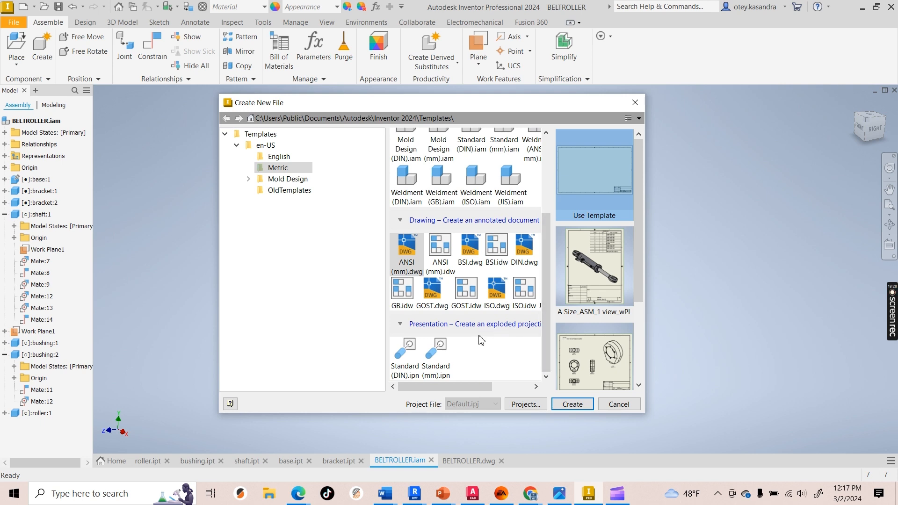
click(443, 357)
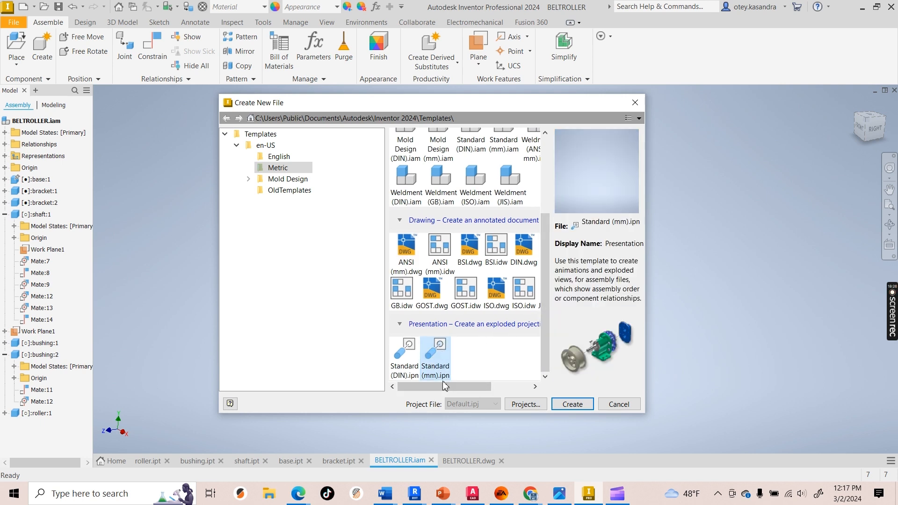
click(573, 405)
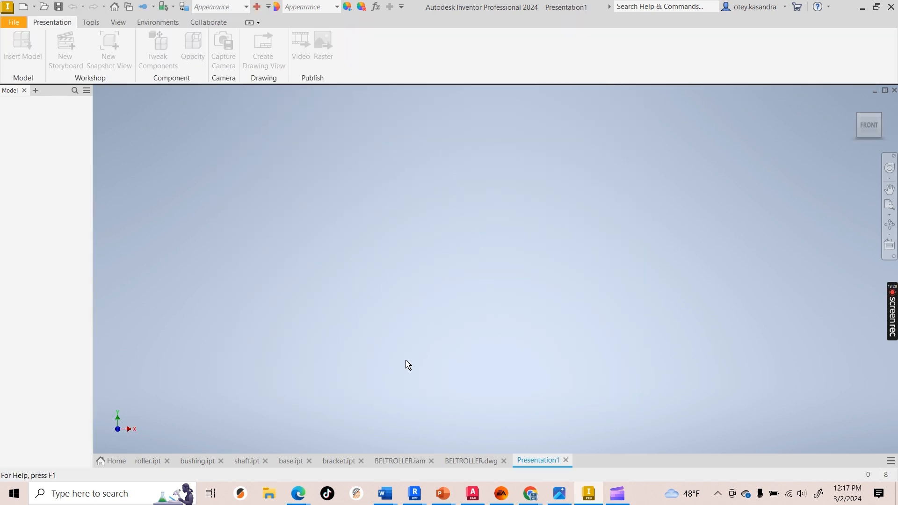
click(23, 44)
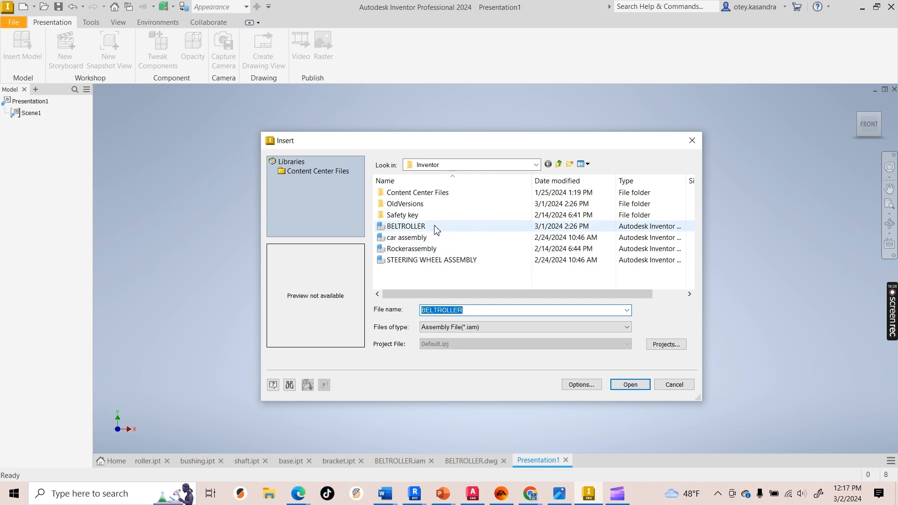
click(642, 384)
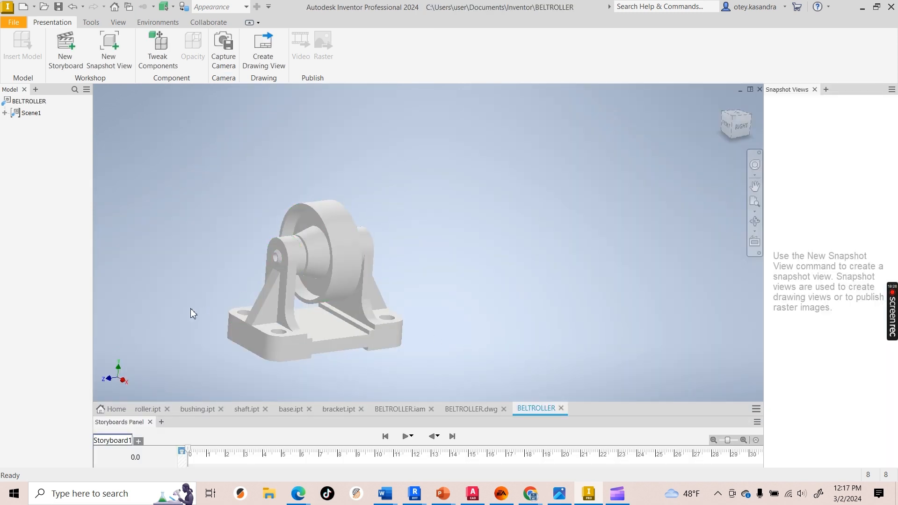
Tweak both brackets outward along Z as parts, the near one about 3.504 in and the far one about 3.642 in.
scroll(190, 311, down, 3)
middle_drag(192, 312, 251, 315)
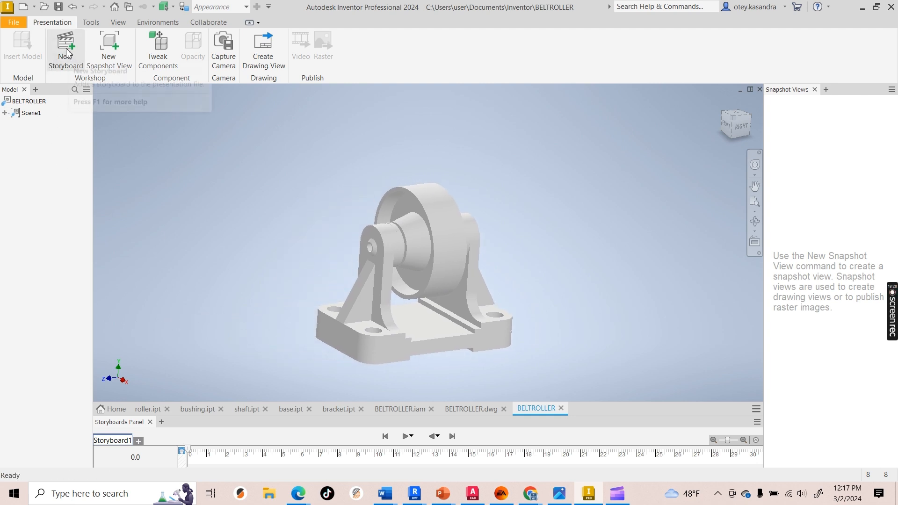
click(165, 50)
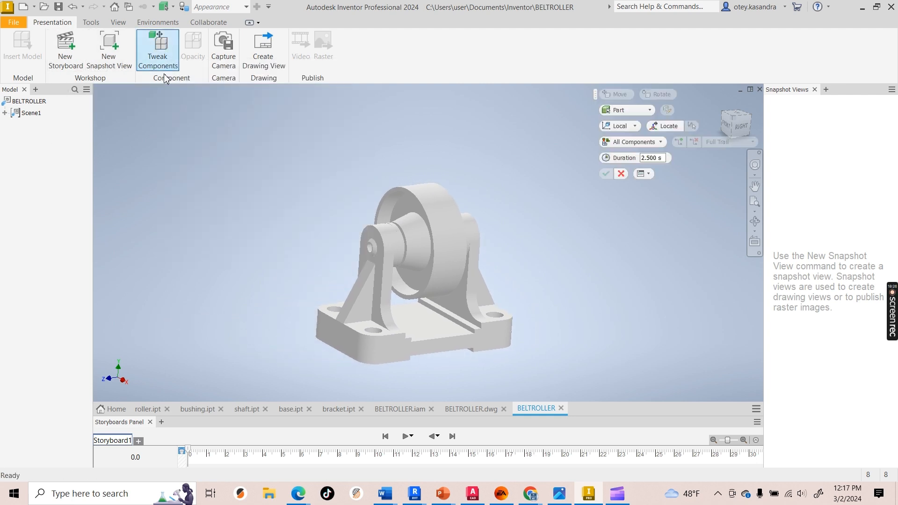
click(625, 110)
click(630, 133)
click(630, 130)
click(632, 136)
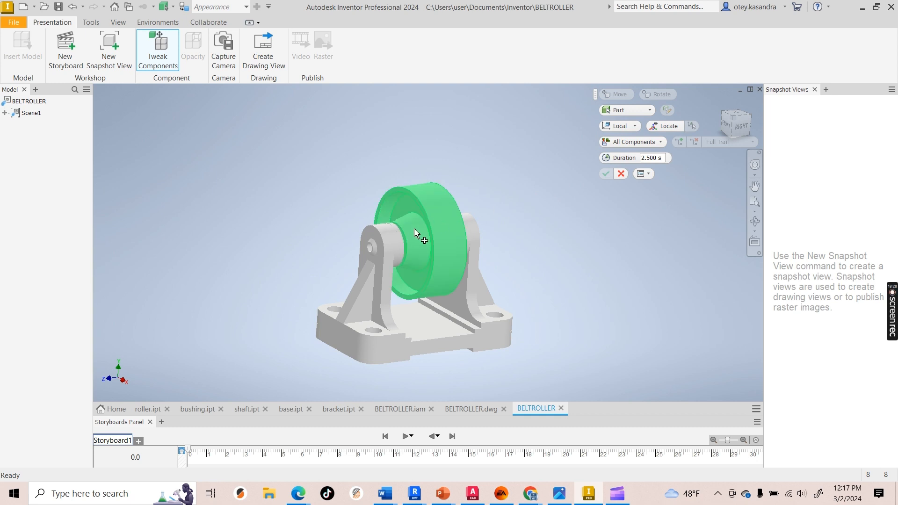
click(381, 296)
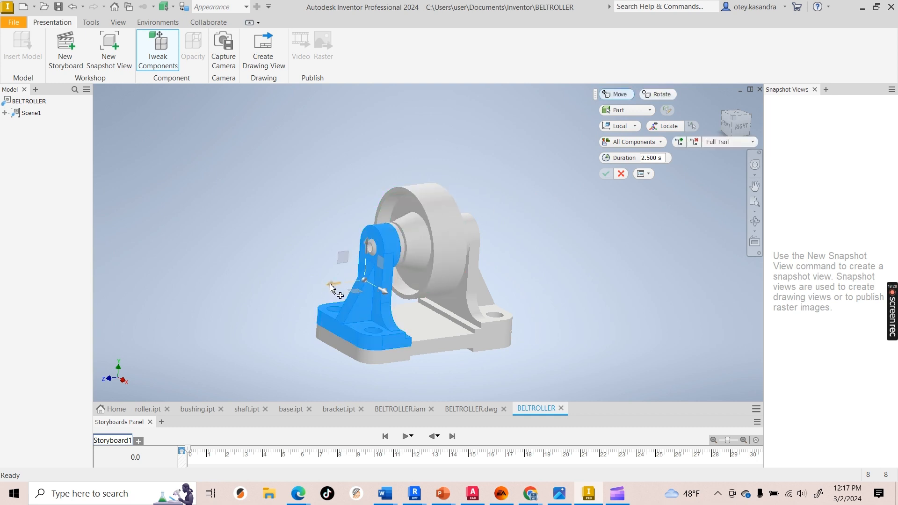
drag(331, 288, 217, 312)
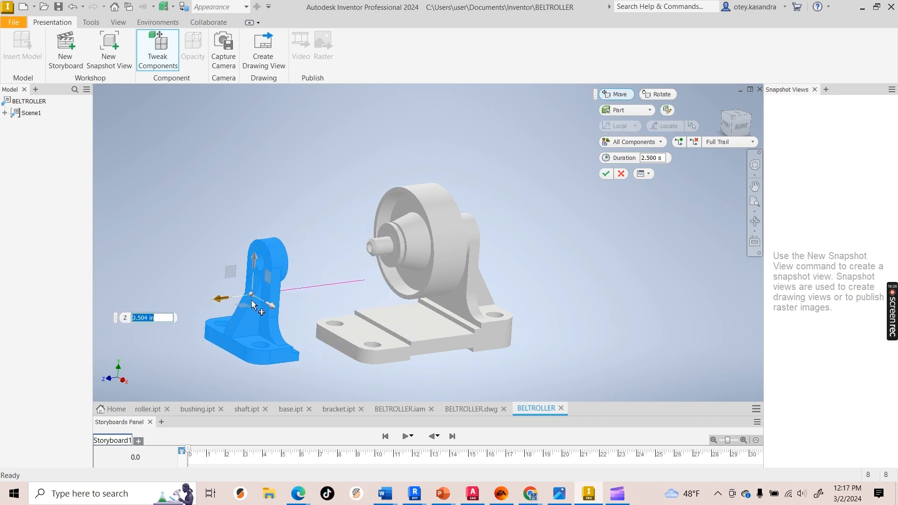
click(476, 250)
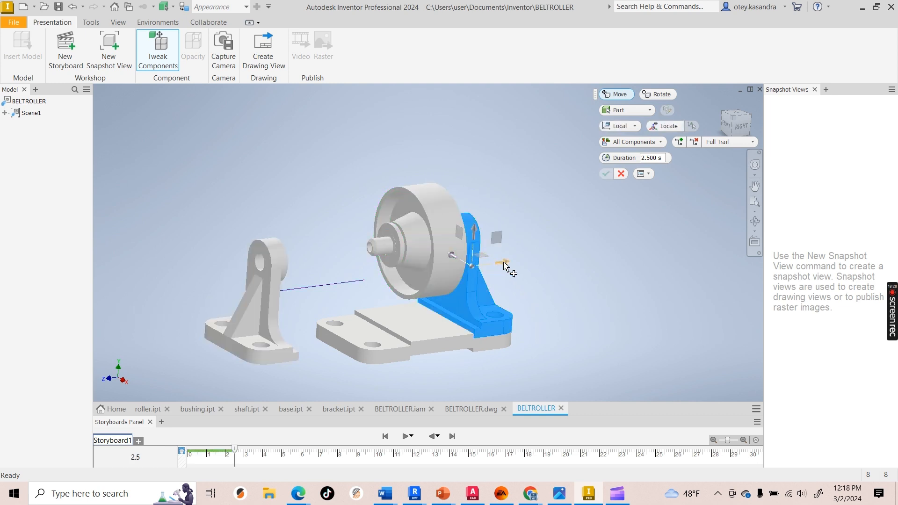
drag(504, 266, 622, 256)
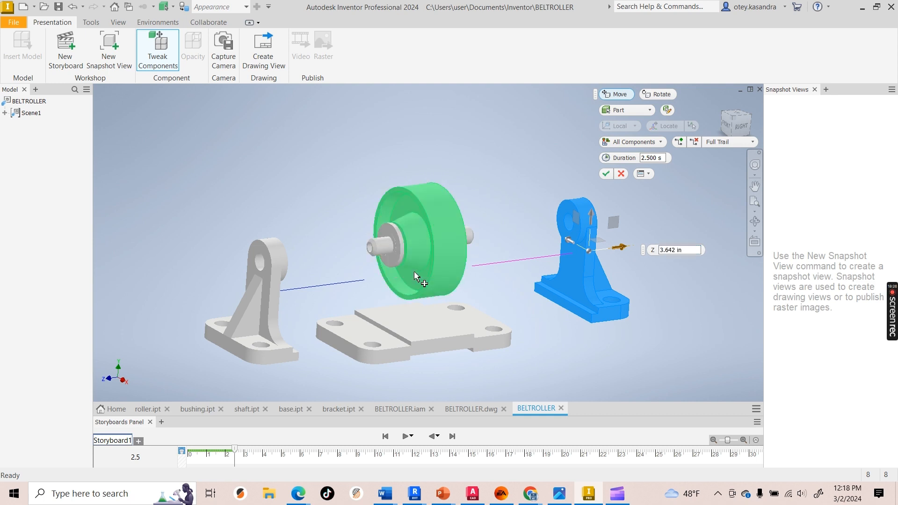
Tweak both bushings outward along Z, the near one about 2.224 in and the far one about 2.717 in.
click(401, 262)
drag(375, 251, 304, 263)
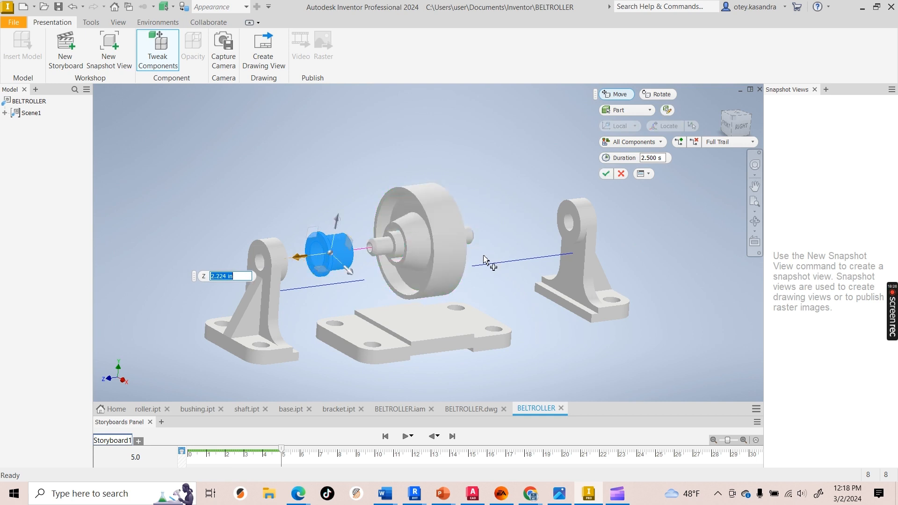
shift+middle_drag(496, 236, 447, 244)
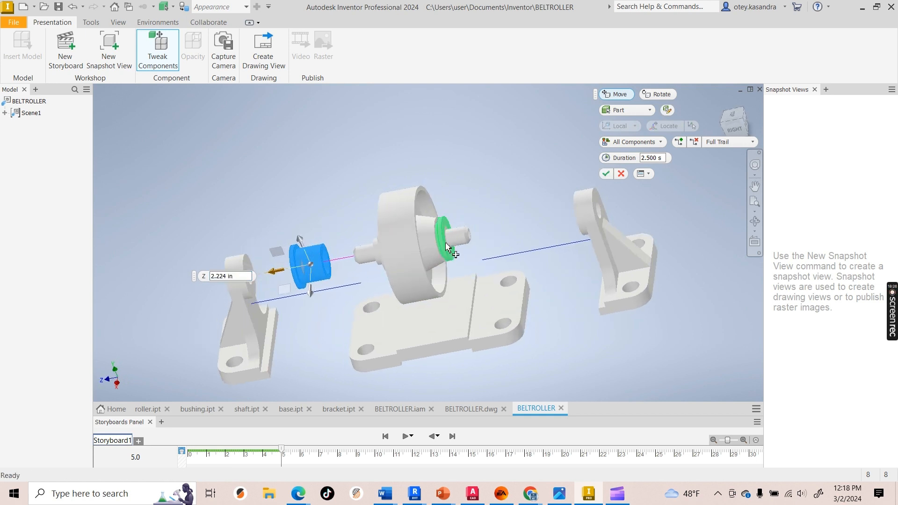
click(444, 247)
drag(472, 240, 574, 232)
mouse_move(484, 260)
shift+middle_down()
mouse_move(537, 244)
mouse_move(477, 265)
shift+middle_up()
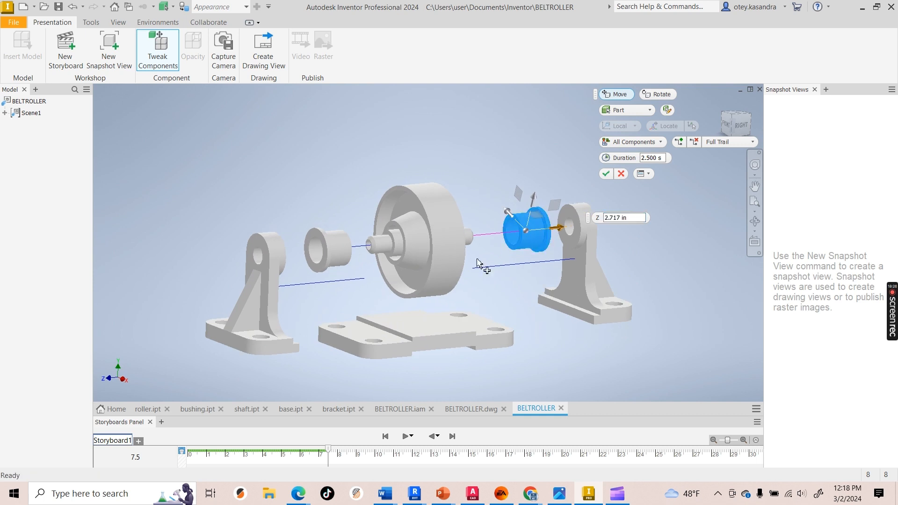
Move the near bushing and near bracket together farther away from the roller along the shaft axis.
click(330, 252)
ctrl+click(272, 267)
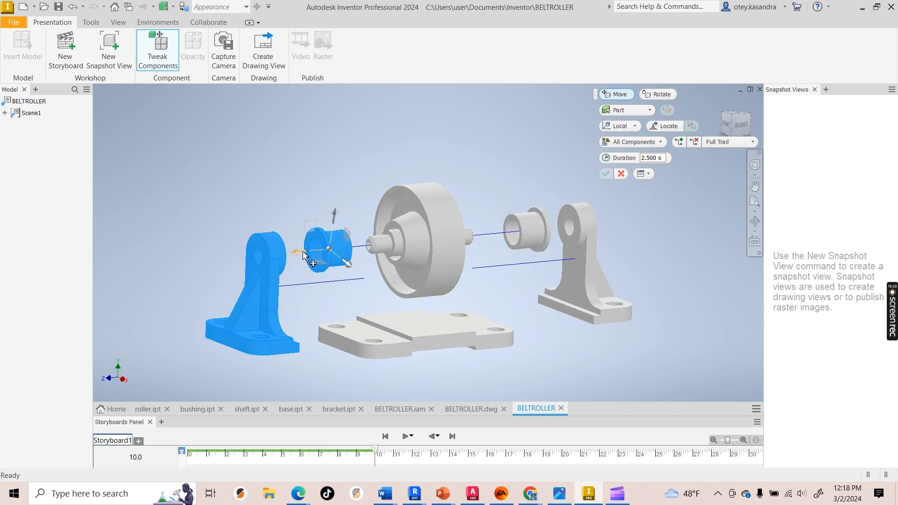
drag(304, 256, 190, 269)
Tweak the shaft about 3.445 in along Y out of the roller toward the near bushing, and apply the component tweaks.
click(382, 244)
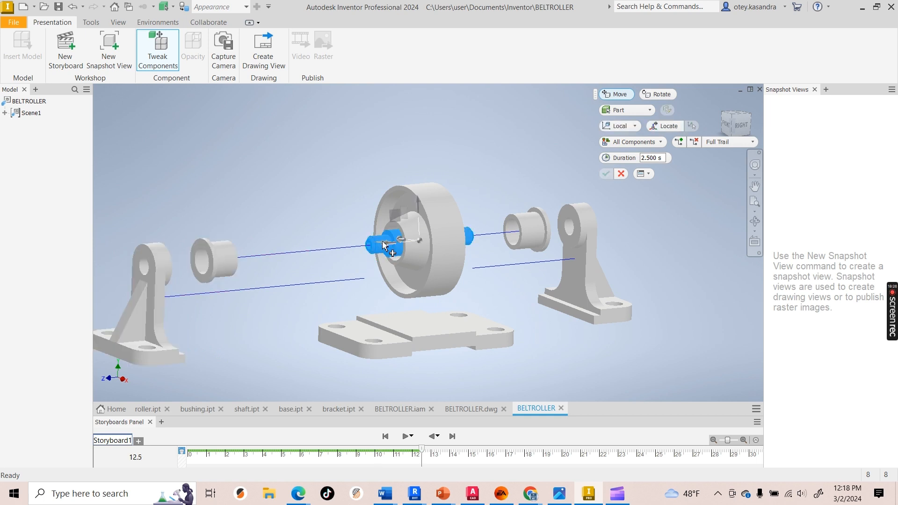
drag(391, 246, 271, 274)
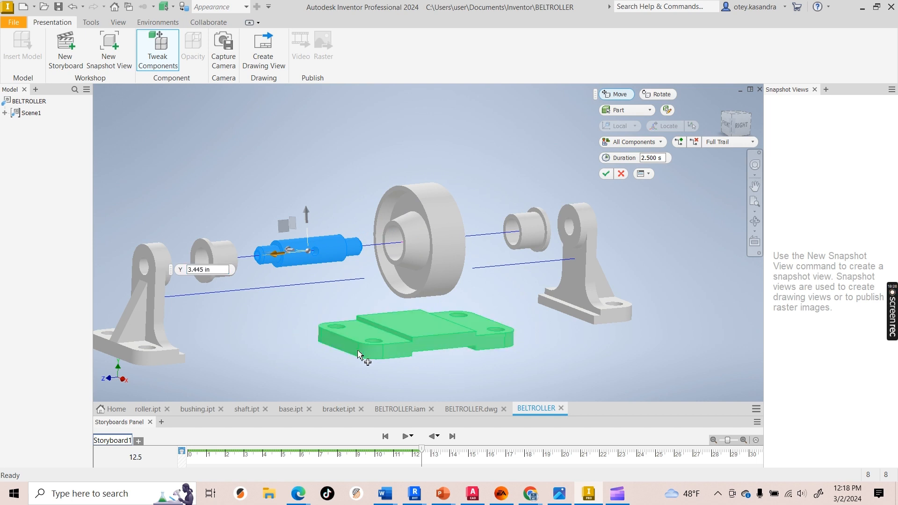
scroll(301, 336, up, 3)
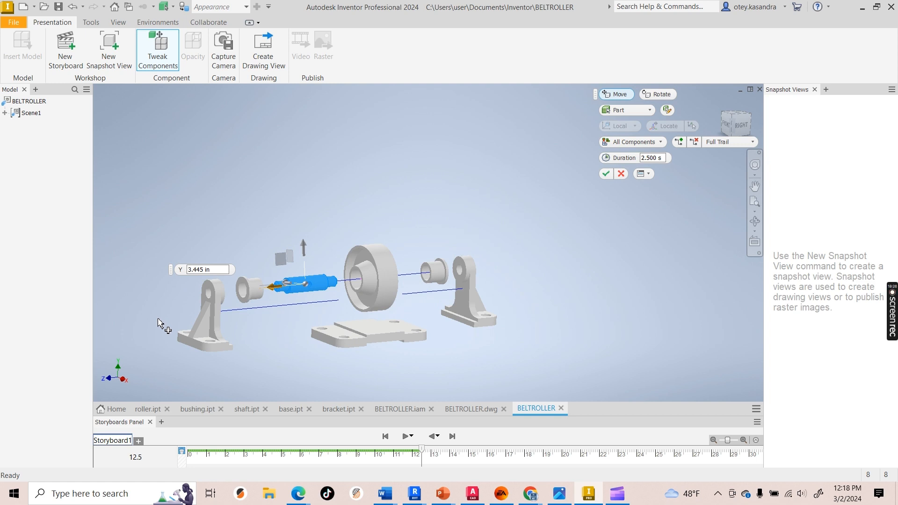
scroll(211, 300, down, 5)
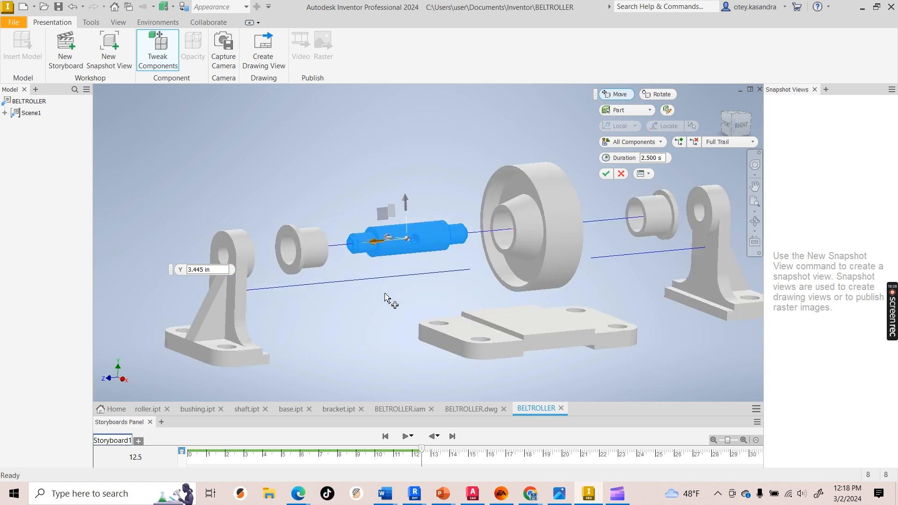
scroll(402, 304, up, 3)
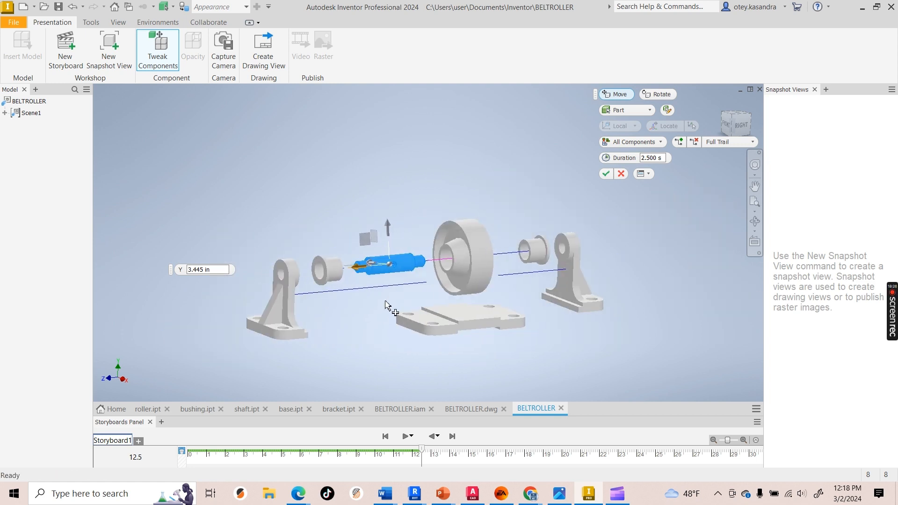
click(607, 174)
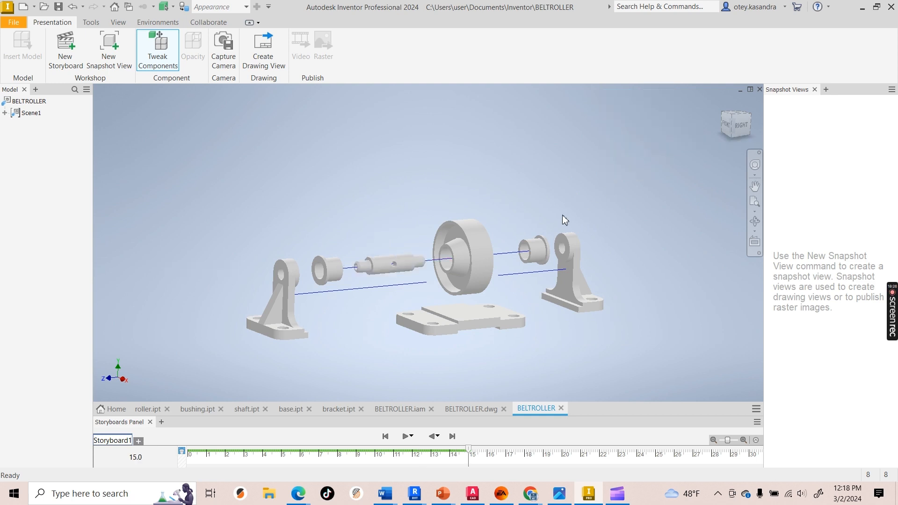
Play the storyboard animation from the beginning to review the exploding sequence.
click(385, 437)
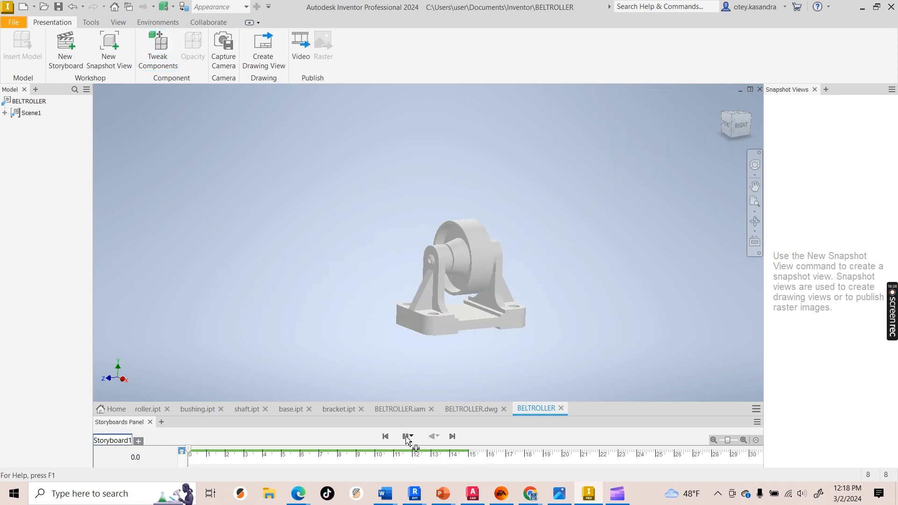
click(406, 436)
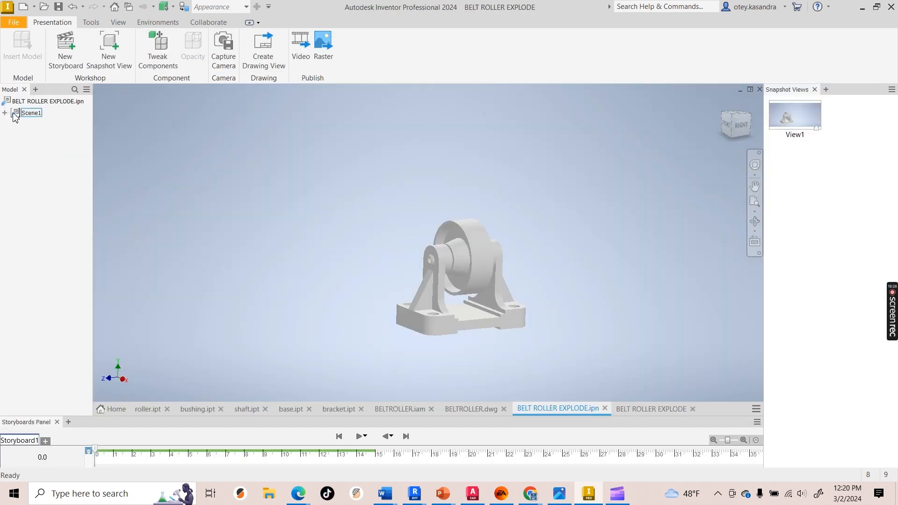
Create a snapshot view of the fully exploded assembly at the end of the storyboard.
click(4, 113)
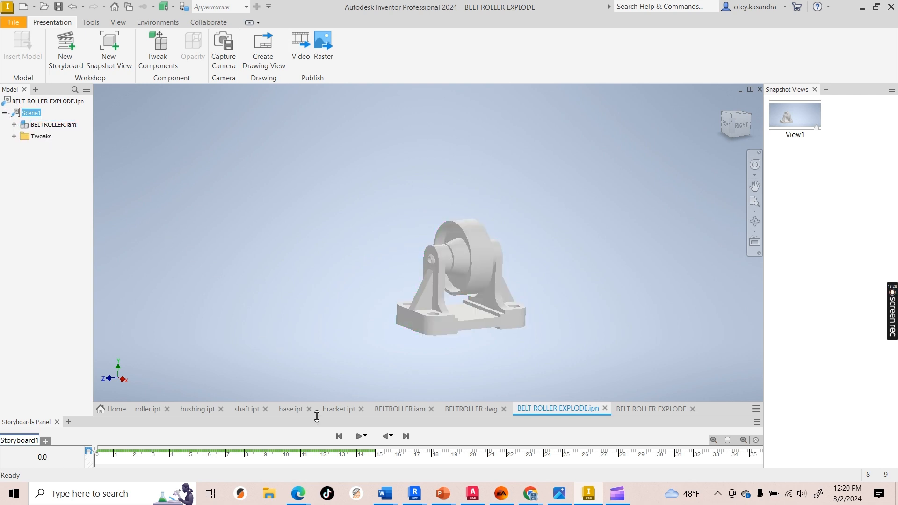
click(405, 437)
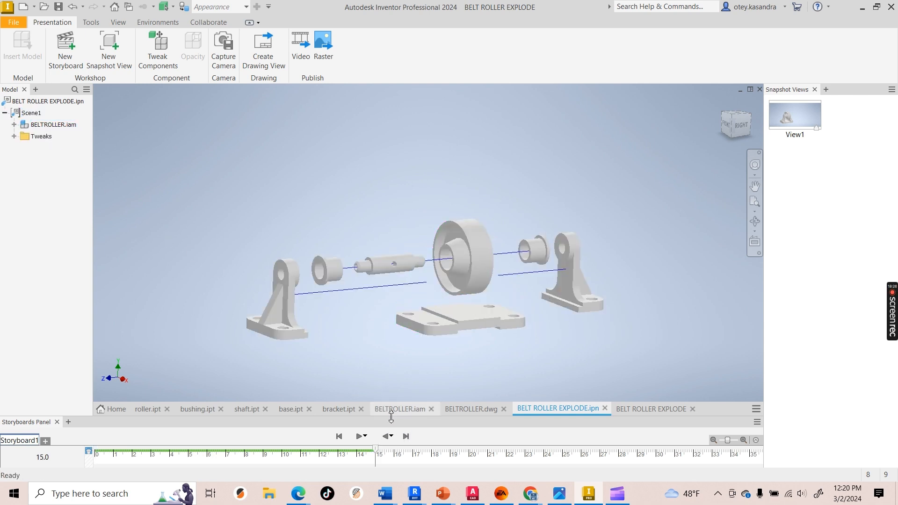
click(109, 47)
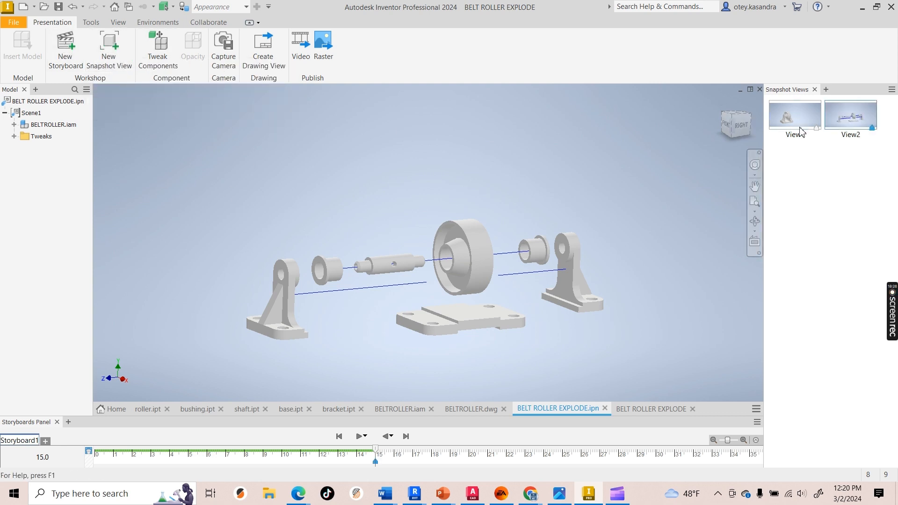
Create an ANSI (mm).dwg drawing of the presentation and place its View2 at scale 1 / 1 near the sheet's centre.
click(281, 56)
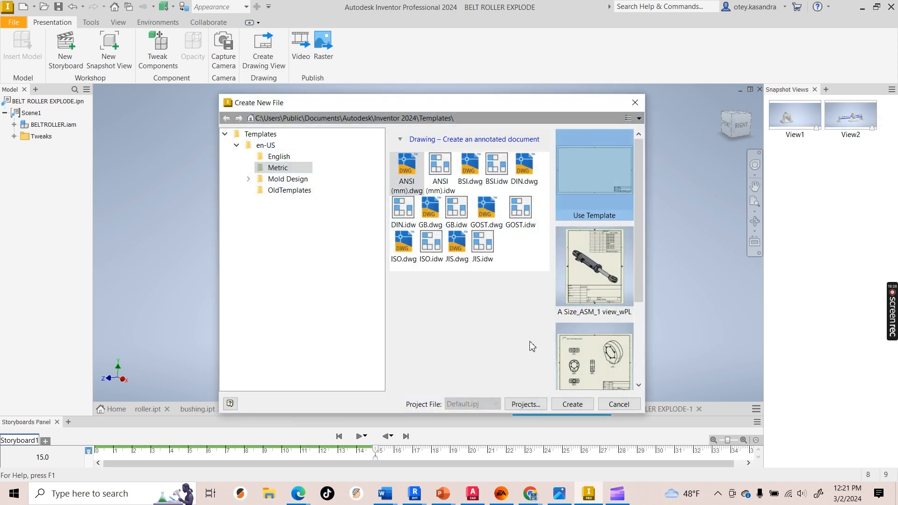
click(583, 407)
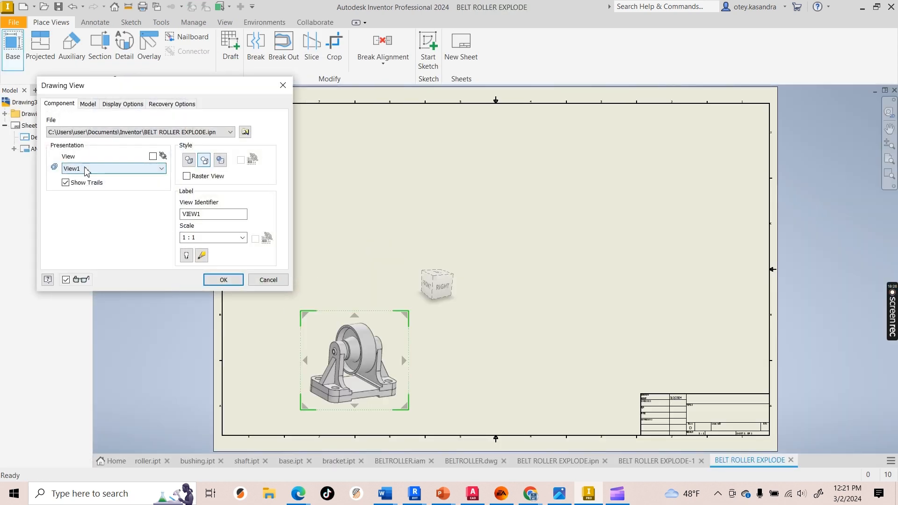
click(86, 169)
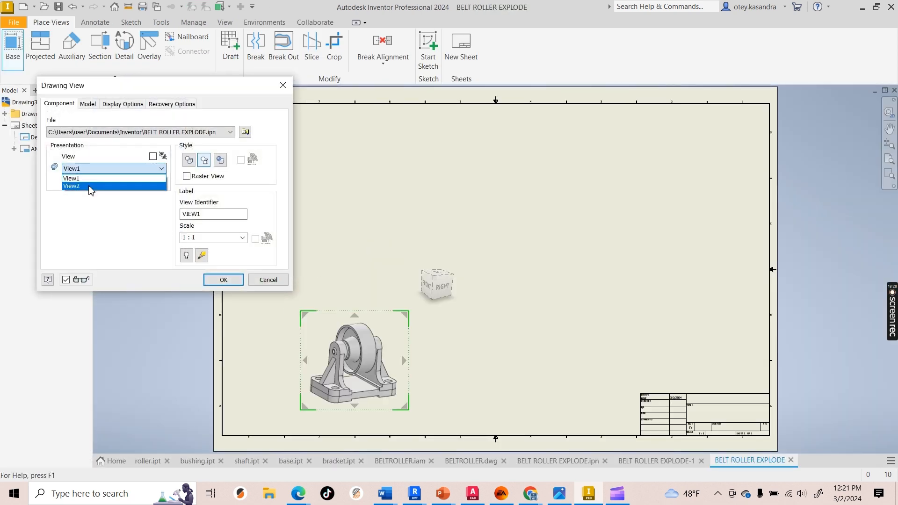
click(89, 187)
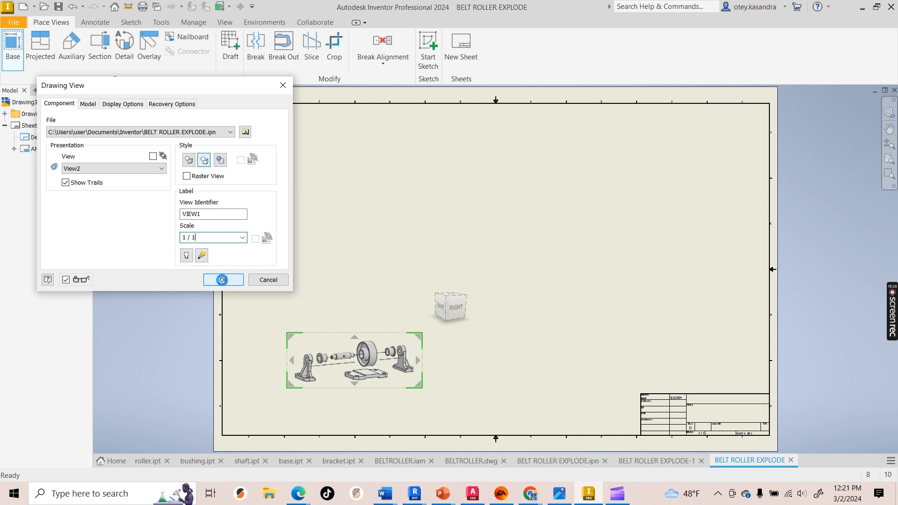
click(224, 280)
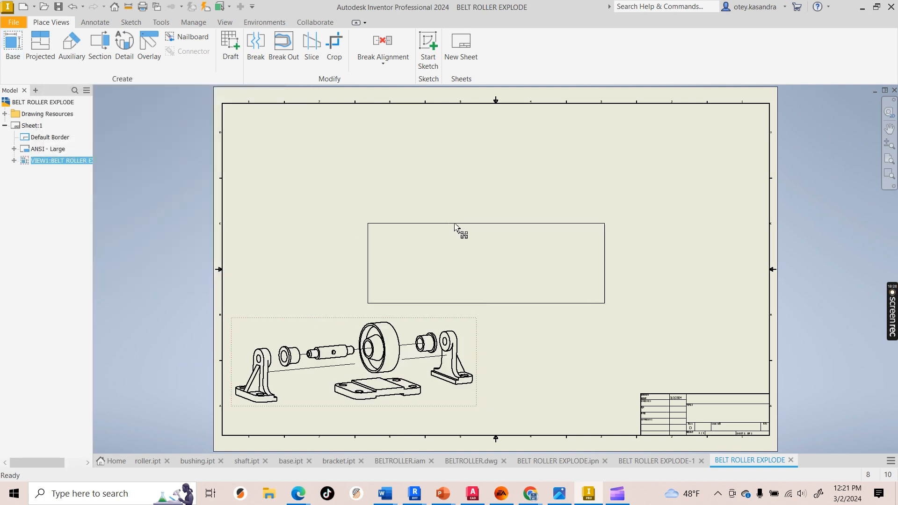
drag(454, 227, 454, 228)
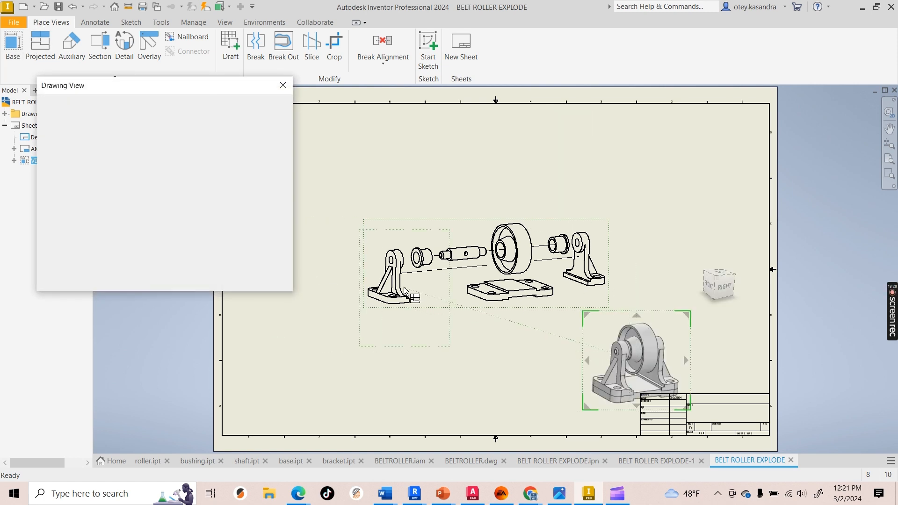
Place a base view of the assembled View1 at scale 1 / 2 just above the title block.
click(212, 237)
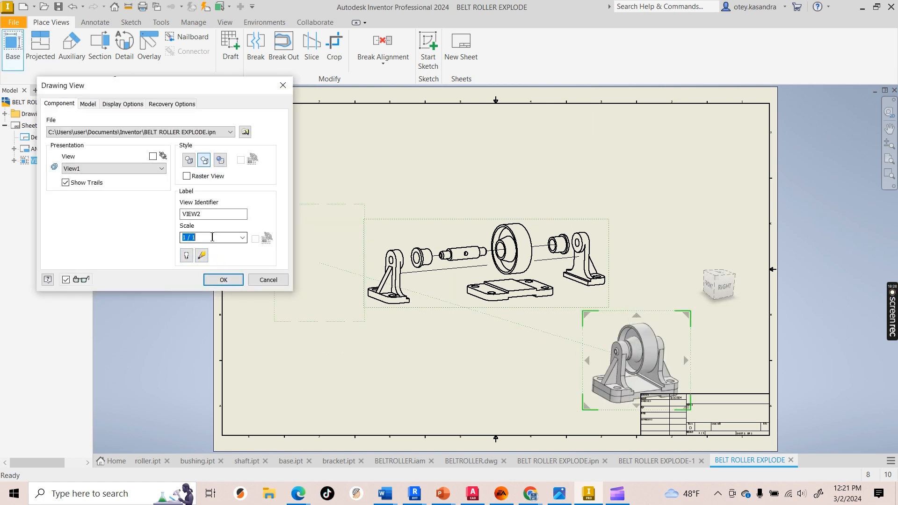
text(1 / 2)
click(223, 279)
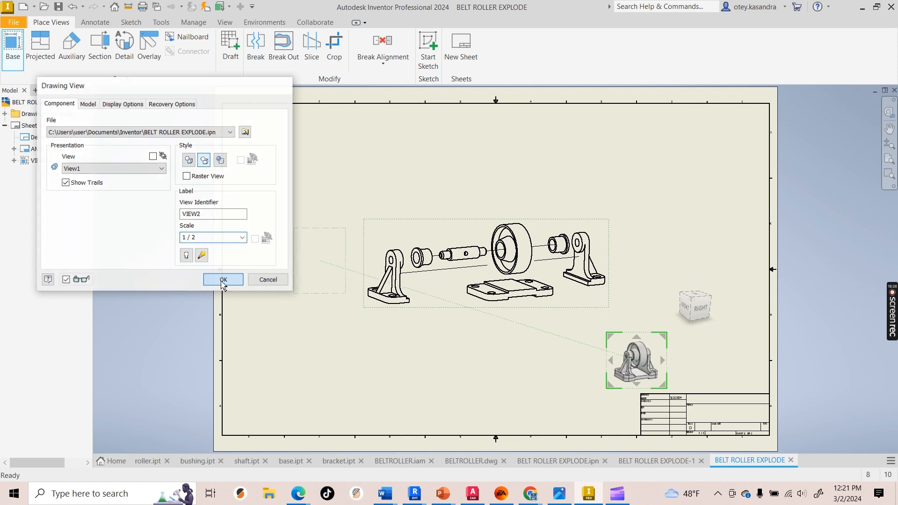
Move the assembled view from above the title block to the sheet's upper-right corner.
drag(631, 339, 708, 159)
click(277, 207)
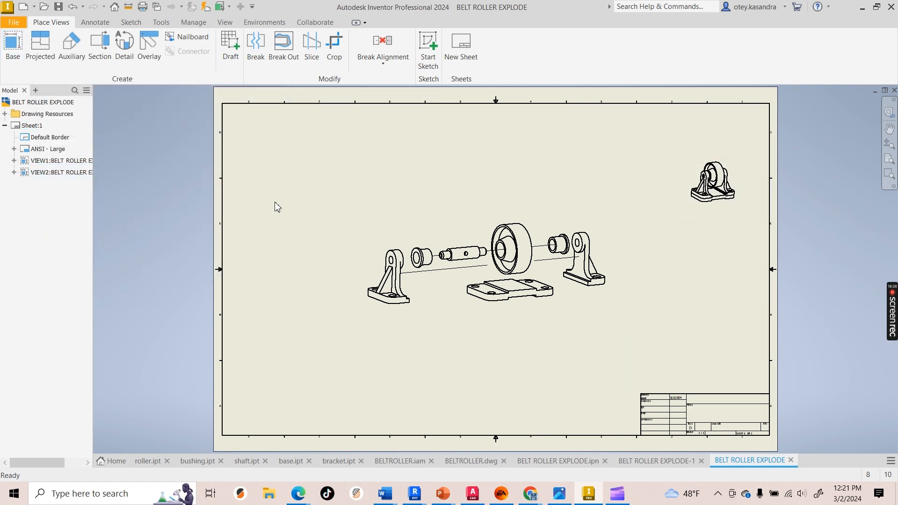
Edit the sheet to size B and enter A as its revision.
right_click(23, 125)
click(53, 230)
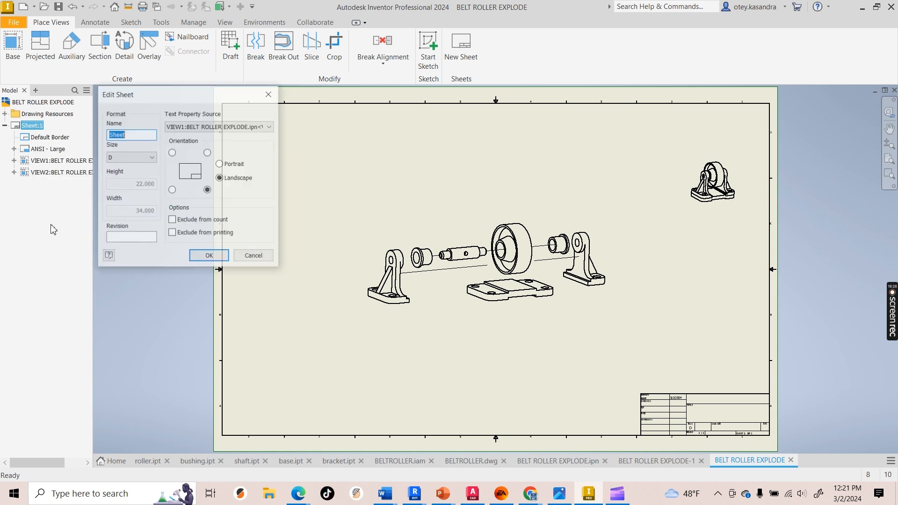
click(133, 158)
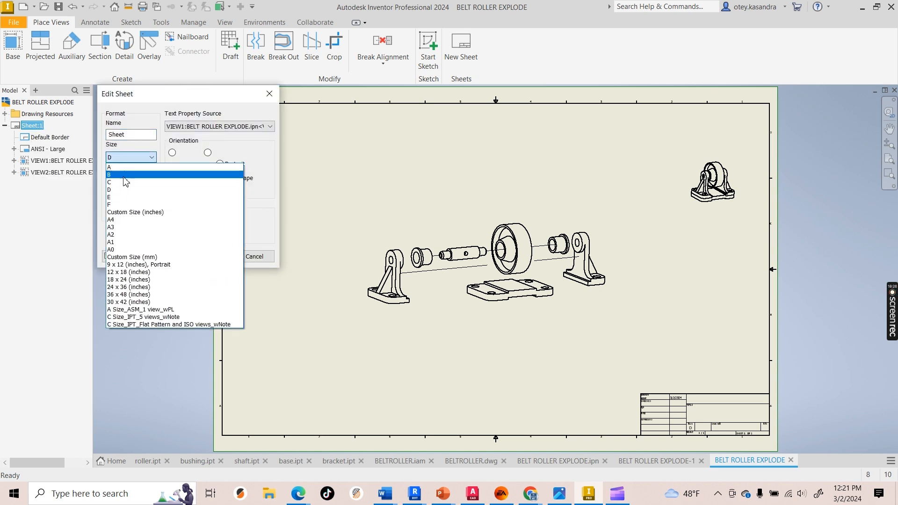
click(131, 179)
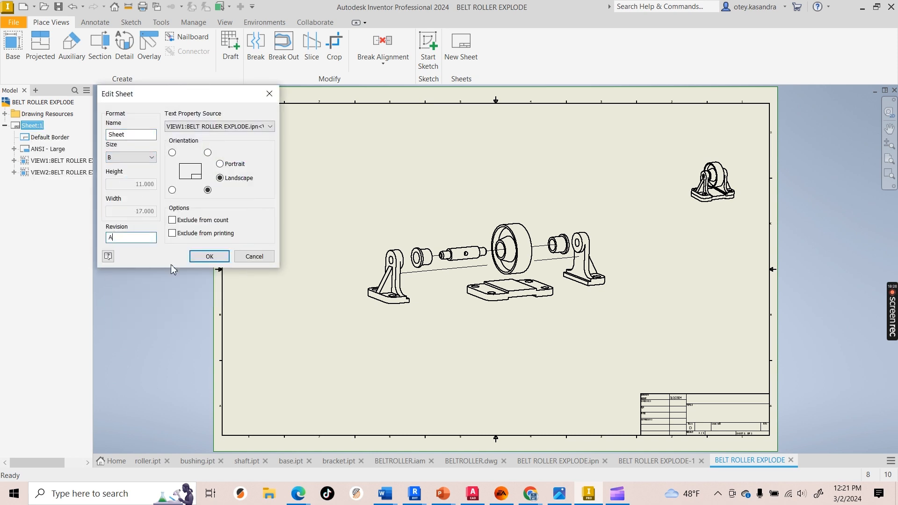
click(209, 256)
Bring the assembled view into the resized sheet's upper-right corner and shift the exploded view toward the left border.
mouse_move(548, 142)
mouse_down()
mouse_move(351, 317)
mouse_move(250, 333)
mouse_move(263, 333)
mouse_up()
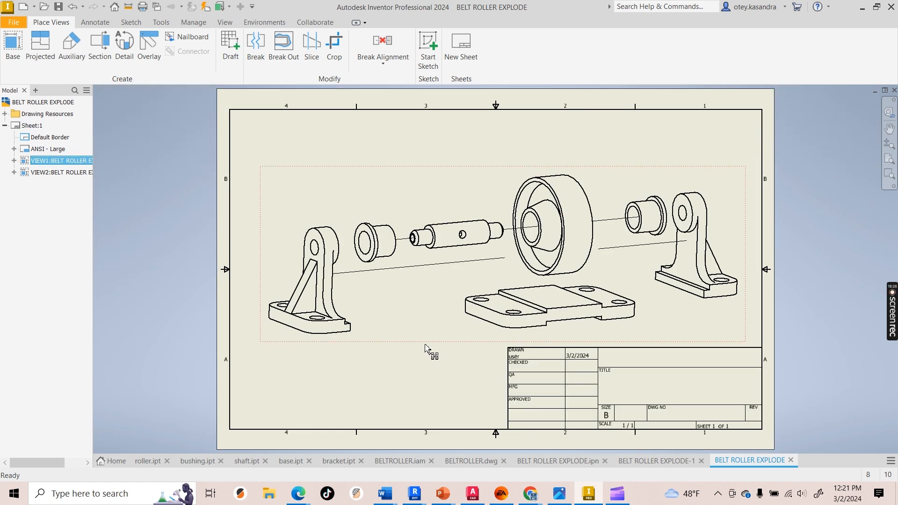
scroll(436, 352, down, 3)
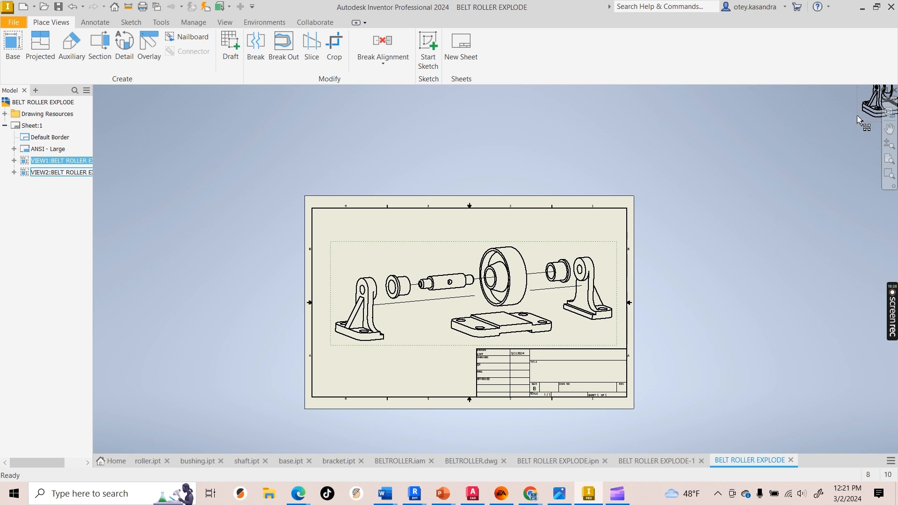
drag(859, 120, 574, 260)
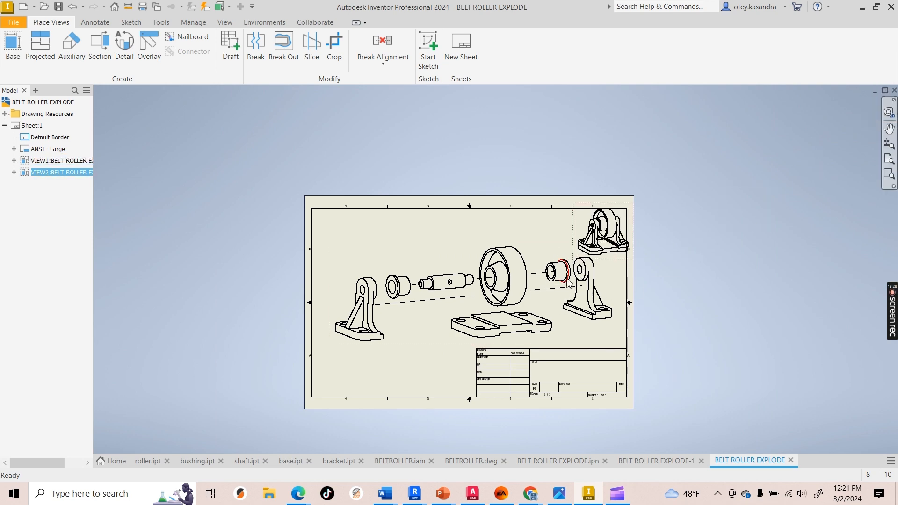
scroll(568, 284, up, 3)
scroll(458, 327, down, 4)
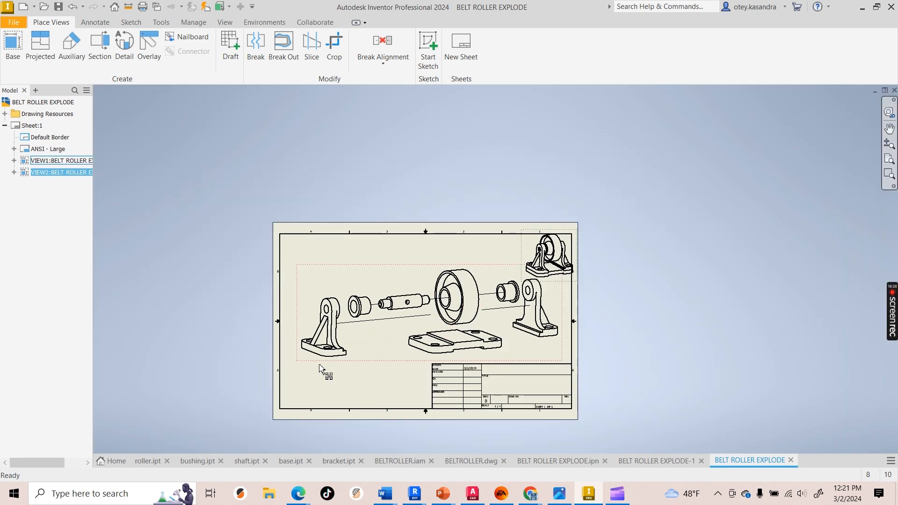
drag(311, 371, 304, 374)
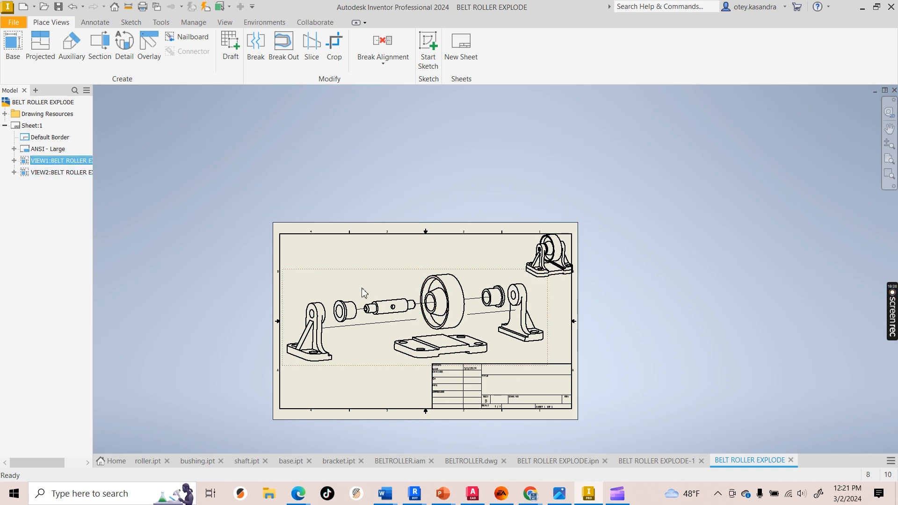
Set the exploded view's scale to 1 / 2 and reduce the assembled view's scale by about half.
double_click(374, 307)
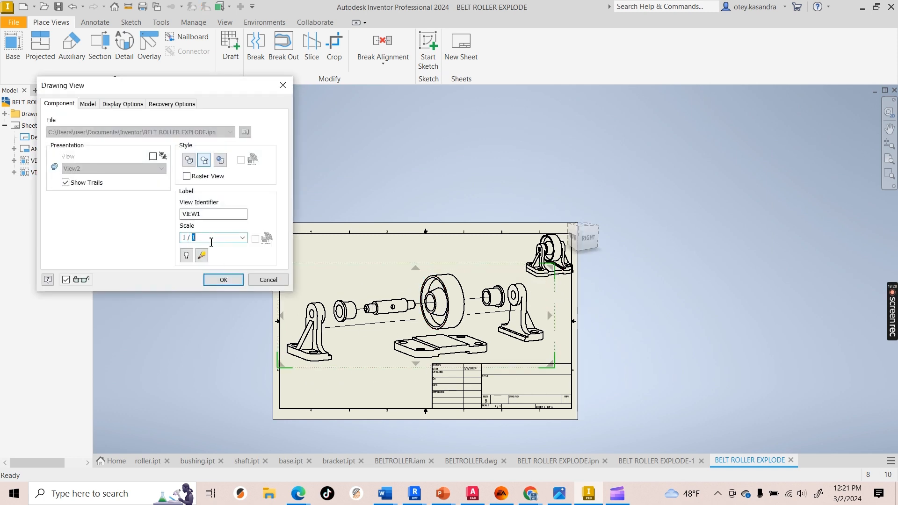
text(1 / 2)
click(224, 280)
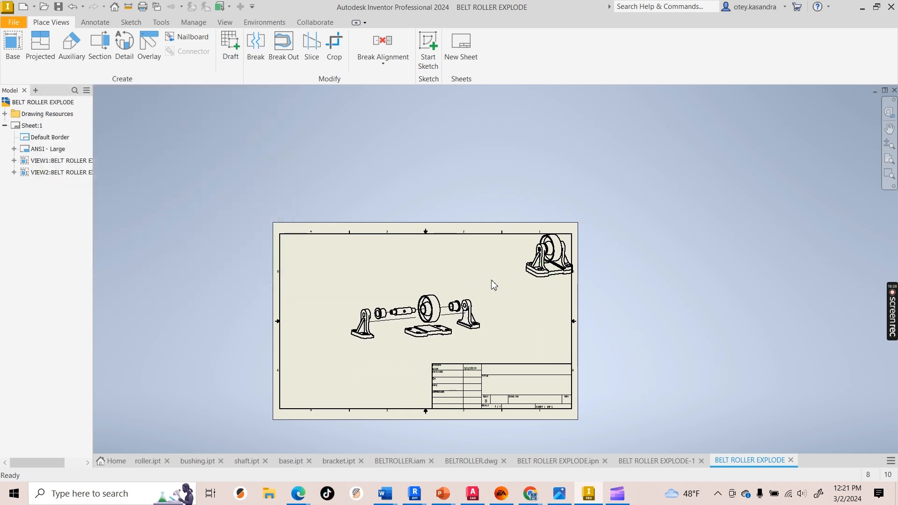
double_click(520, 281)
double_click(206, 238)
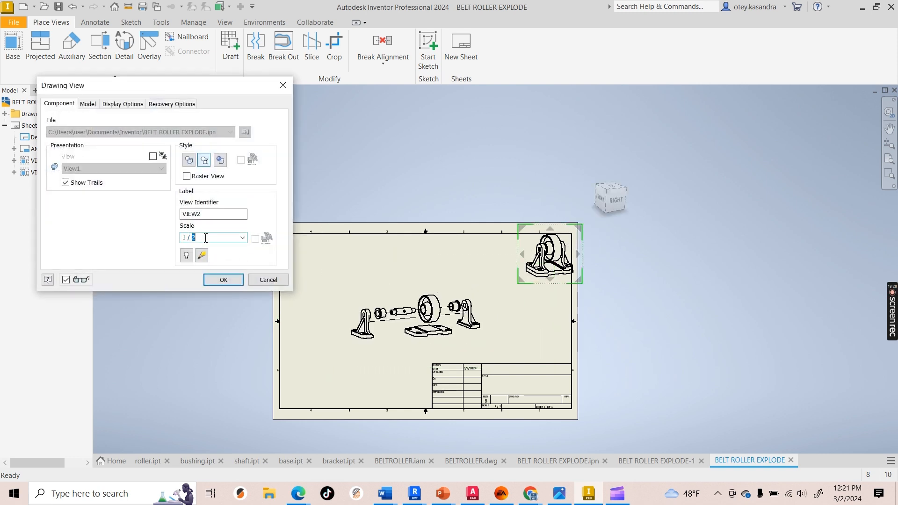
click(224, 280)
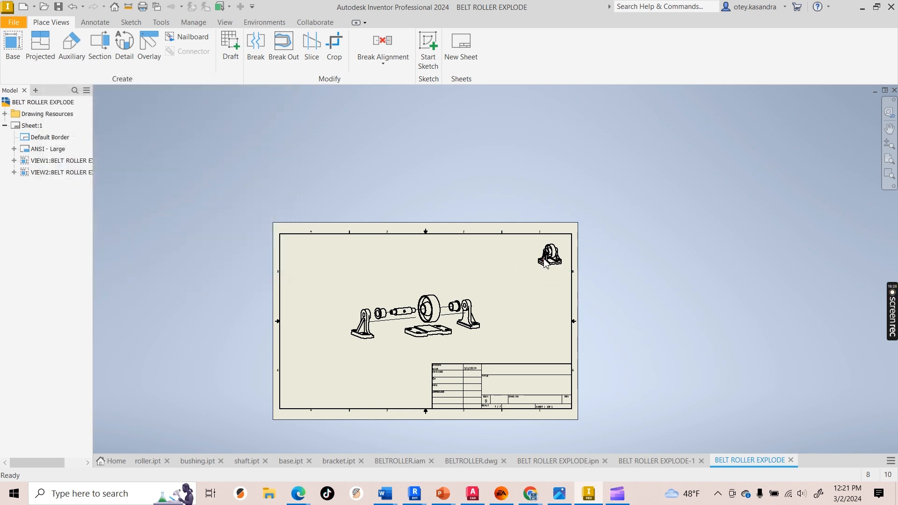
Lower the exploded view to just above the title block and move the assembled view down along the sheet's right side.
scroll(527, 292, up, 3)
mouse_move(527, 293)
middle_down()
mouse_move(500, 350)
mouse_move(547, 295)
middle_up()
drag(441, 338, 431, 364)
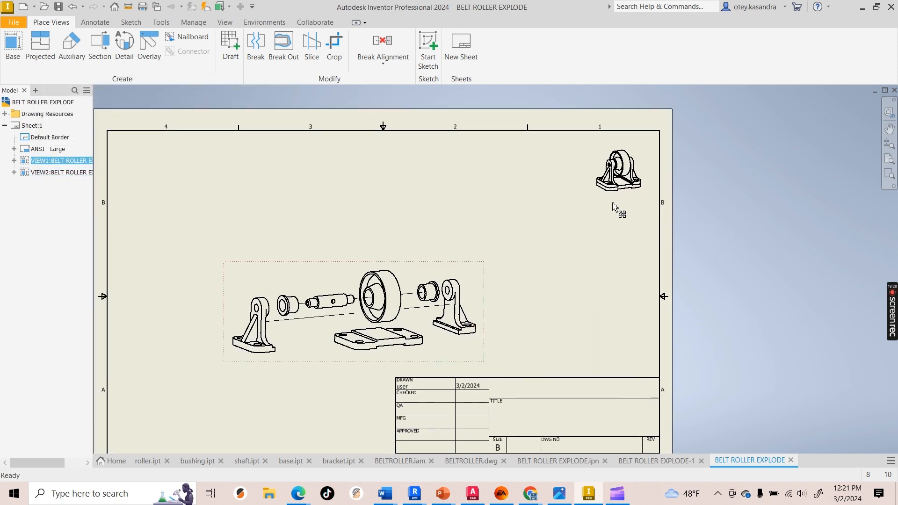
drag(613, 206, 606, 273)
click(557, 256)
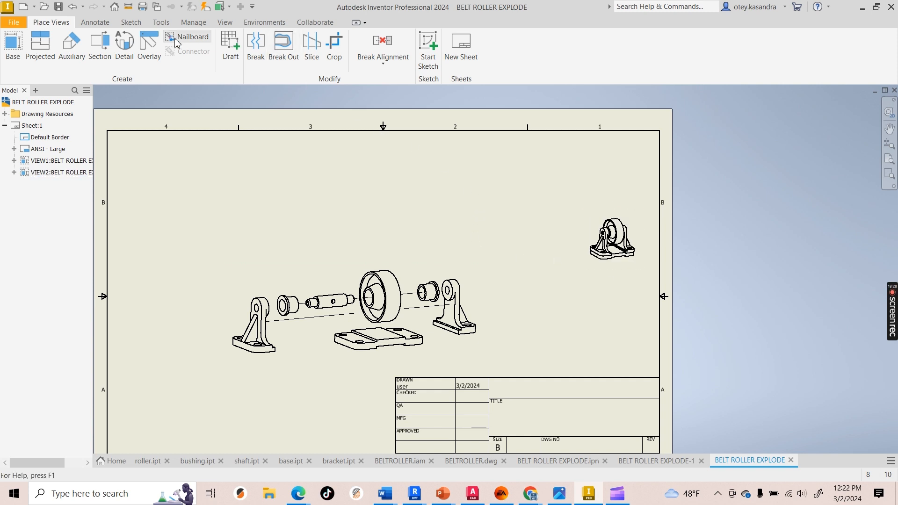
Auto-balloon all components of the exploded view with the Around placement, ignoring multiple instances.
click(95, 22)
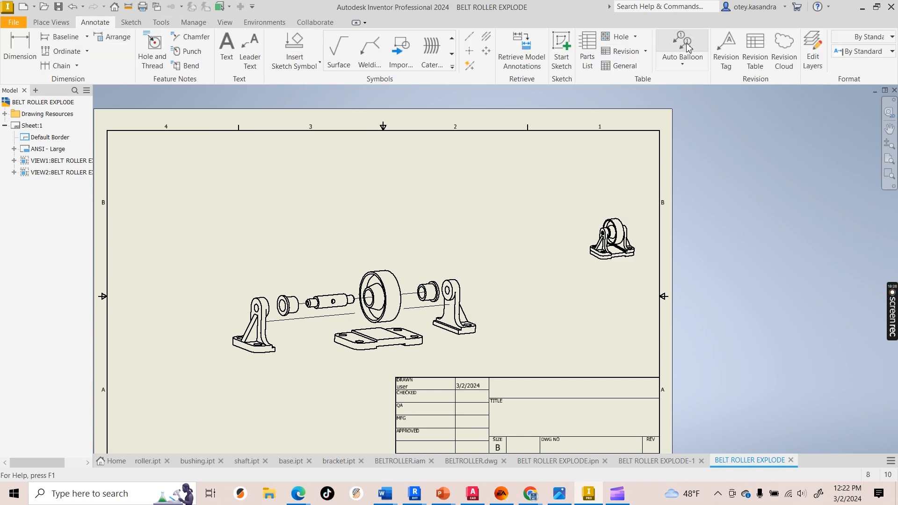
click(693, 63)
click(692, 105)
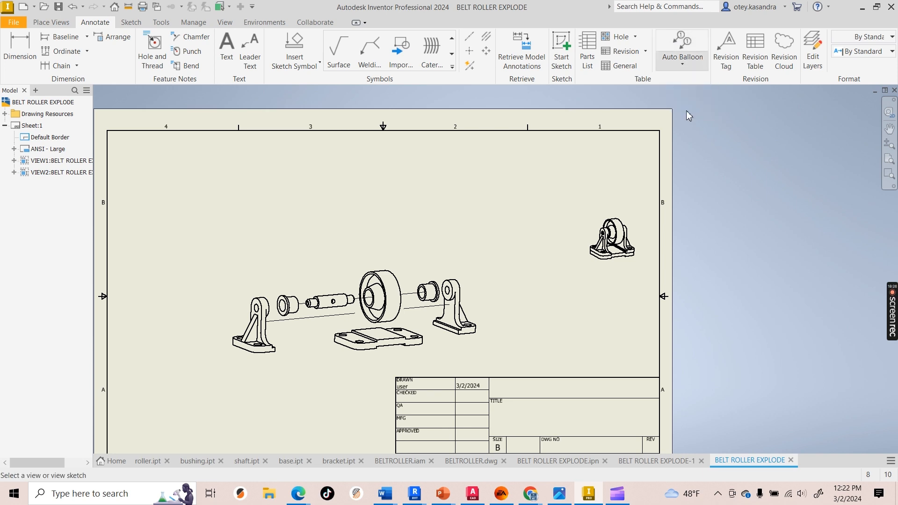
click(360, 280)
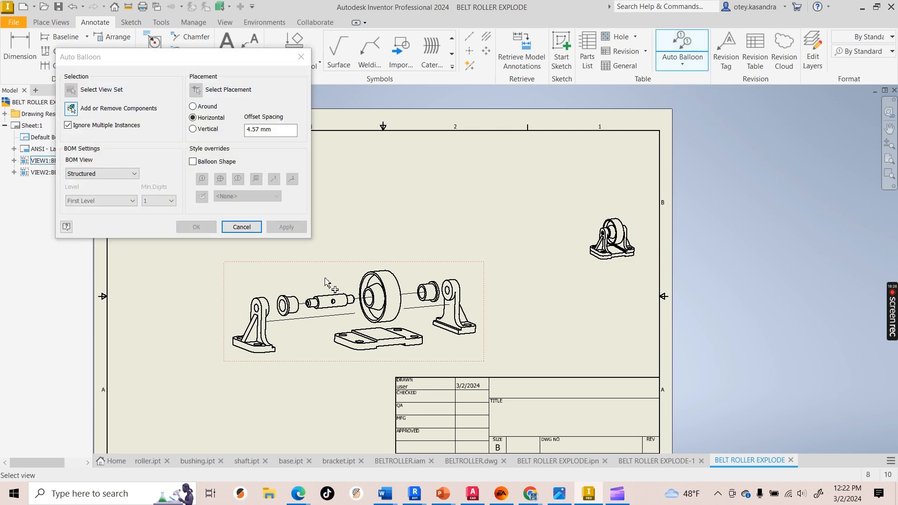
drag(506, 363, 177, 262)
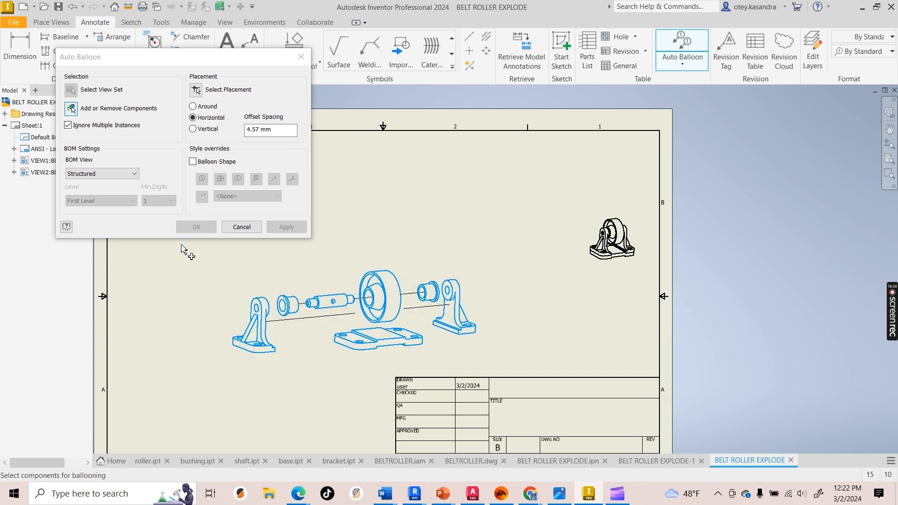
click(196, 90)
click(193, 107)
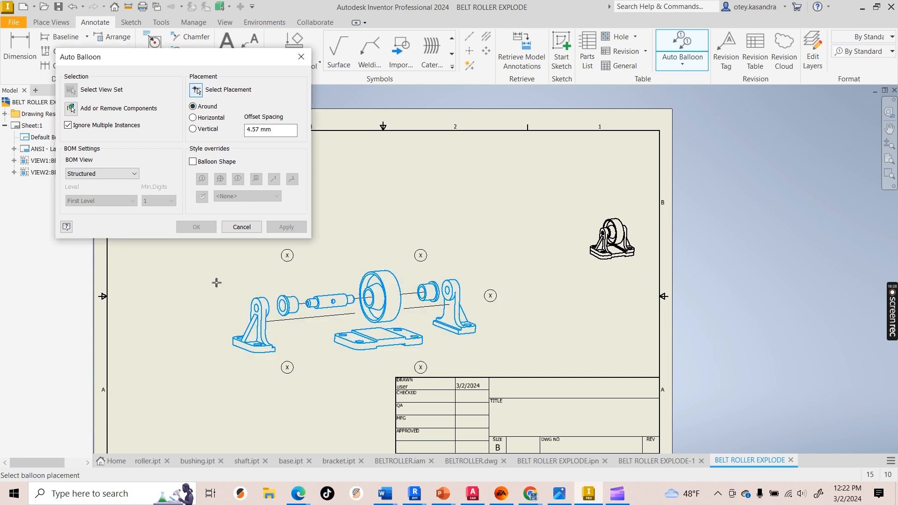
click(213, 281)
click(273, 228)
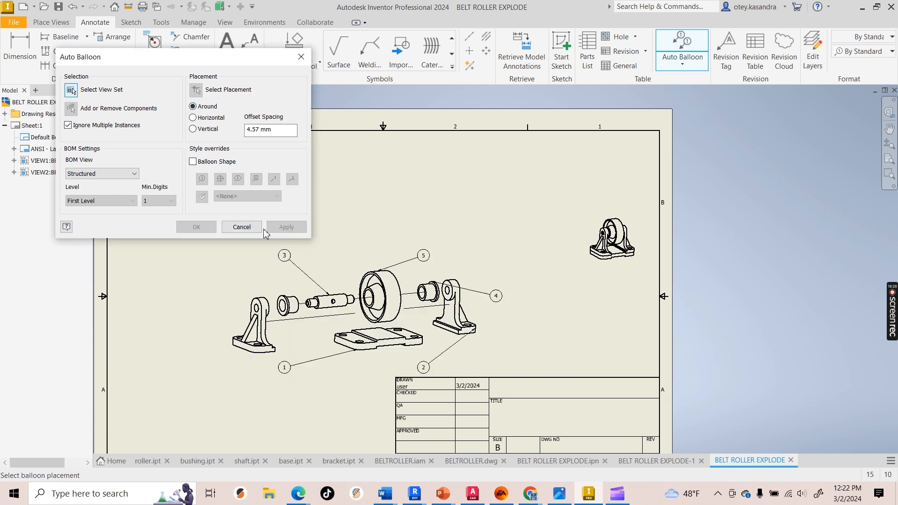
click(241, 226)
Create a Structured parts list from the exploded view, wrapping right without automatic wrap, and place it in the sheet's upper-right corner.
click(587, 51)
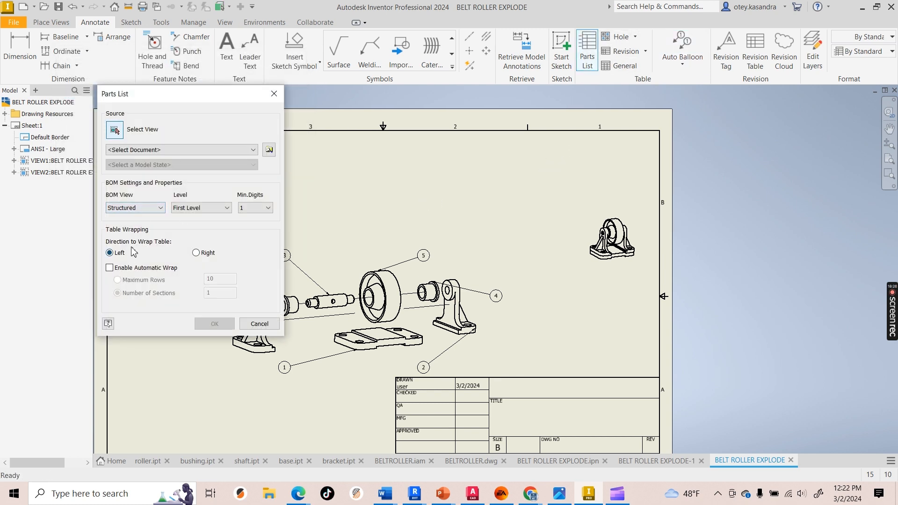
click(145, 209)
click(140, 218)
click(110, 268)
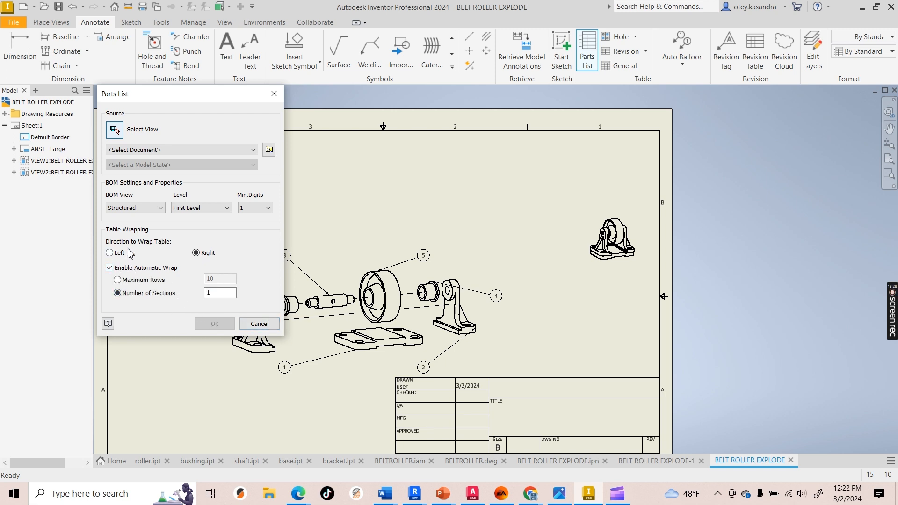
click(110, 268)
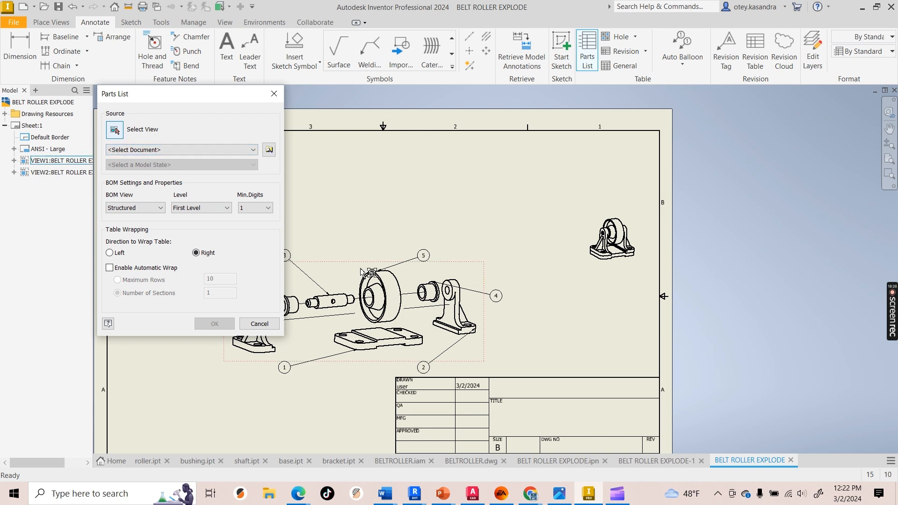
click(389, 294)
click(214, 323)
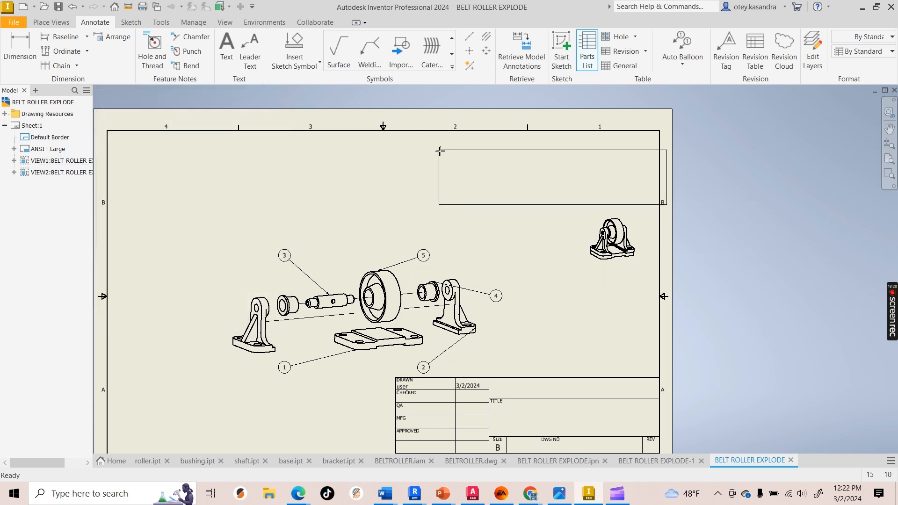
click(454, 132)
Move balloon 1 below the base plate and balloon 2 below the right bracket, ending balloon 2's leader on the bracket's face.
scroll(406, 196, up, 2)
mouse_move(487, 291)
middle_down()
mouse_move(445, 387)
mouse_move(475, 321)
middle_up()
scroll(446, 388, up, 1)
scroll(412, 309, down, 6)
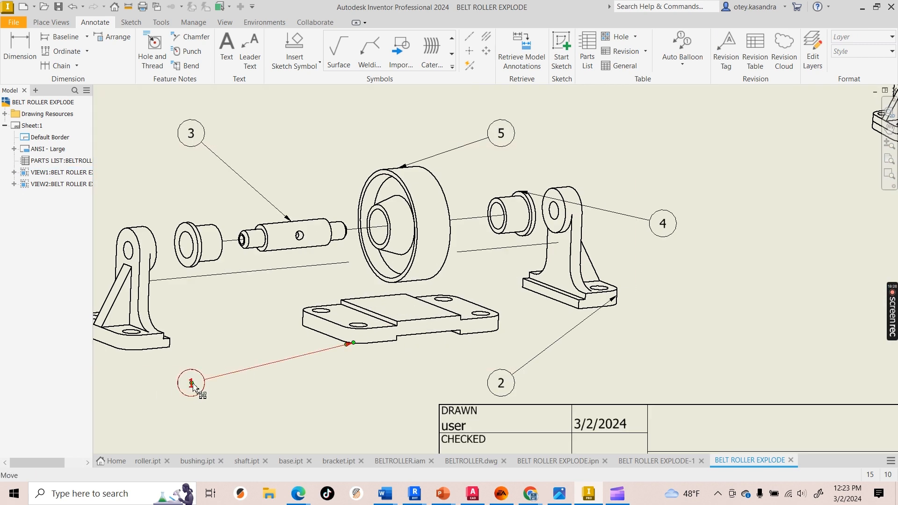
drag(194, 385, 311, 407)
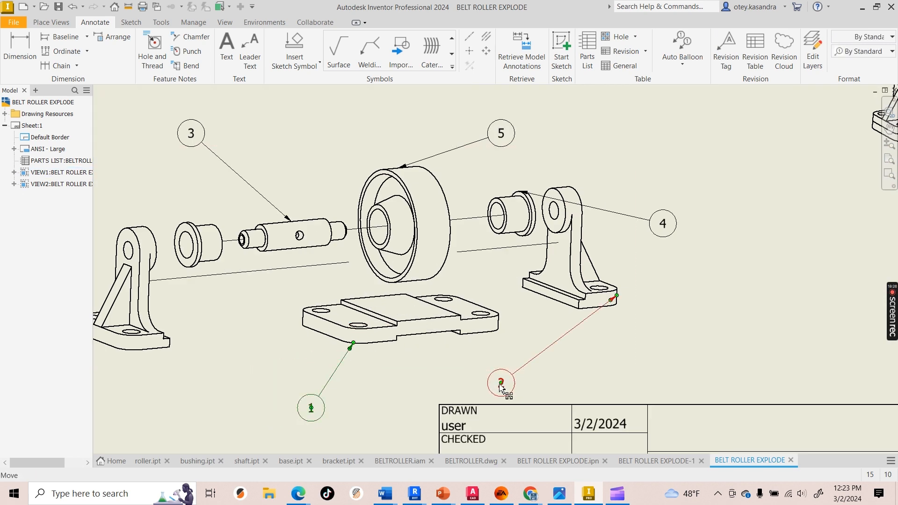
drag(499, 386, 620, 379)
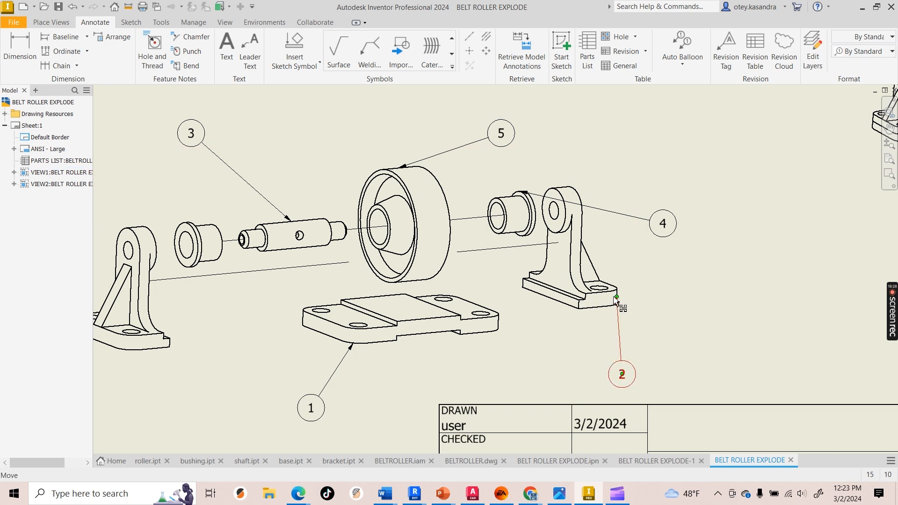
drag(619, 302, 597, 301)
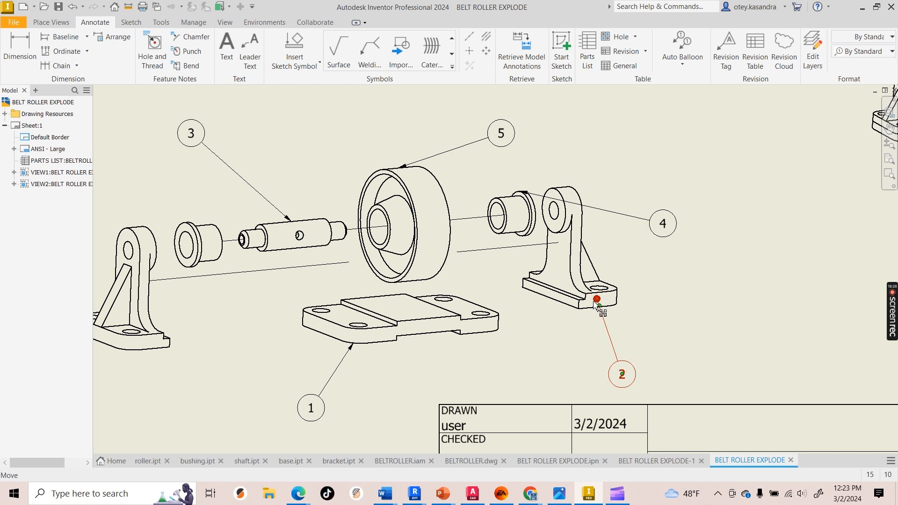
drag(596, 303, 558, 272)
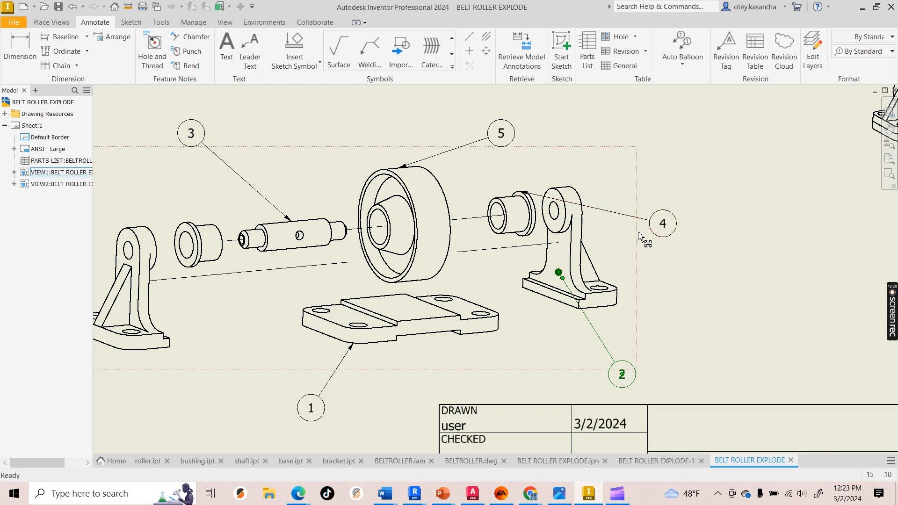
Move balloon 4 above the right bushing and balloon 5 above the roller, ending balloon 5's leader on the roller's outer face.
drag(664, 226, 560, 123)
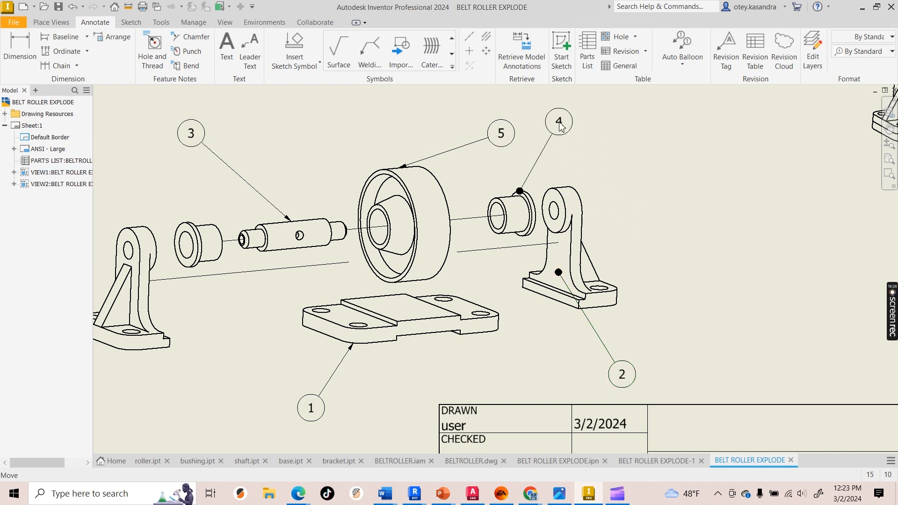
drag(501, 135, 414, 96)
drag(400, 168, 426, 197)
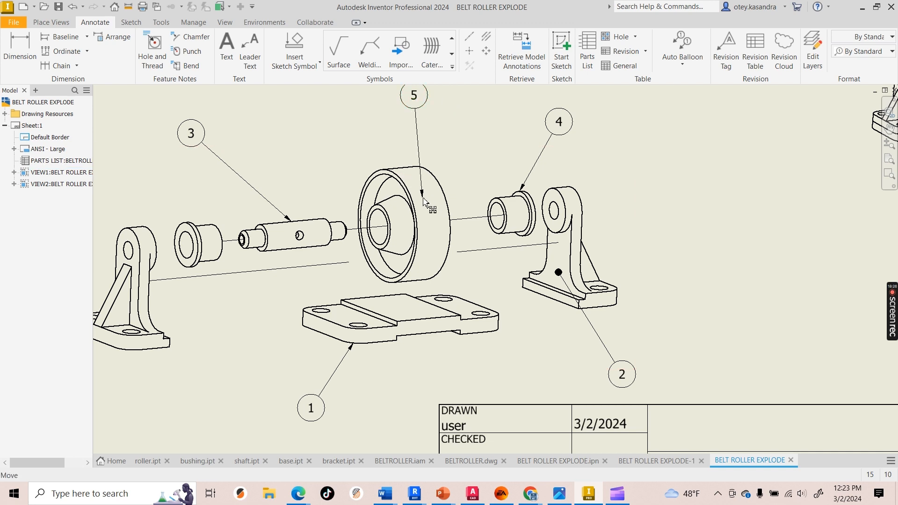
End balloon 3's leader on the shaft's cylindrical face and move the balloon closer above the shaft.
scroll(432, 234, down, 3)
scroll(345, 247, up, 2)
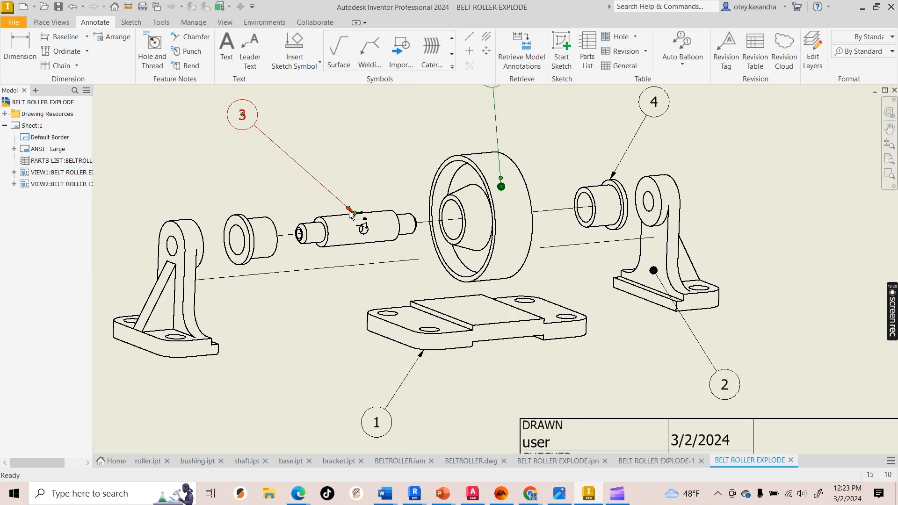
drag(355, 214, 346, 230)
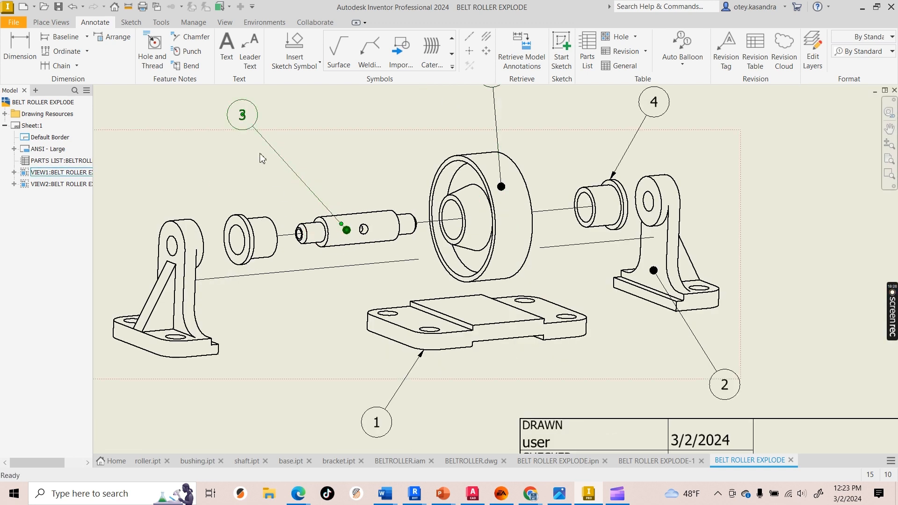
drag(243, 115, 300, 108)
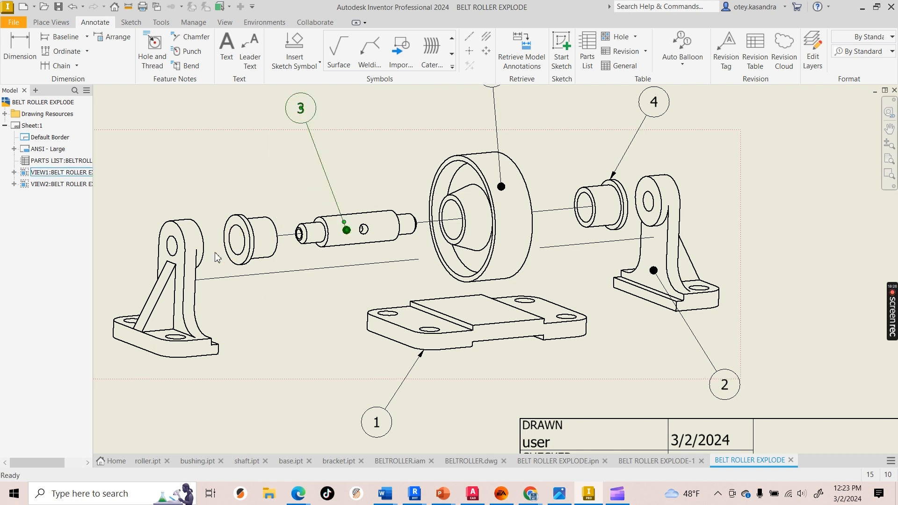
scroll(307, 285, down, 4)
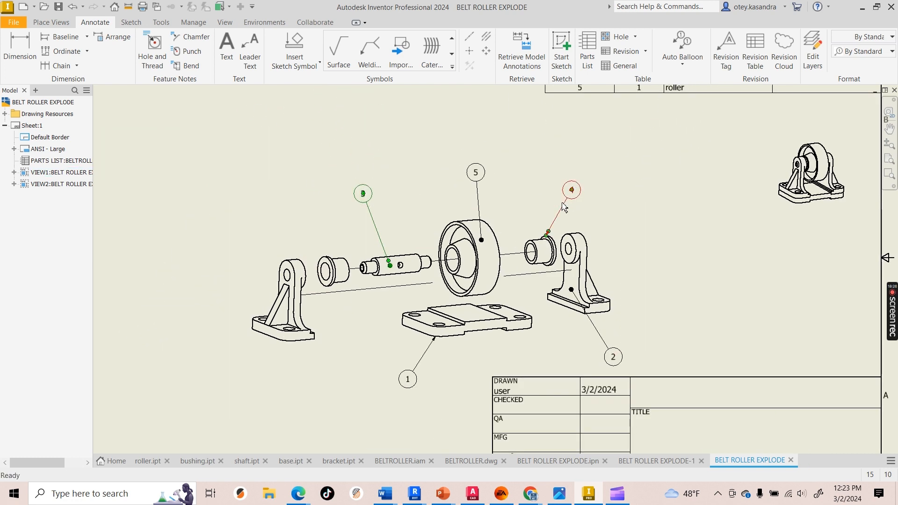
right_click(572, 190)
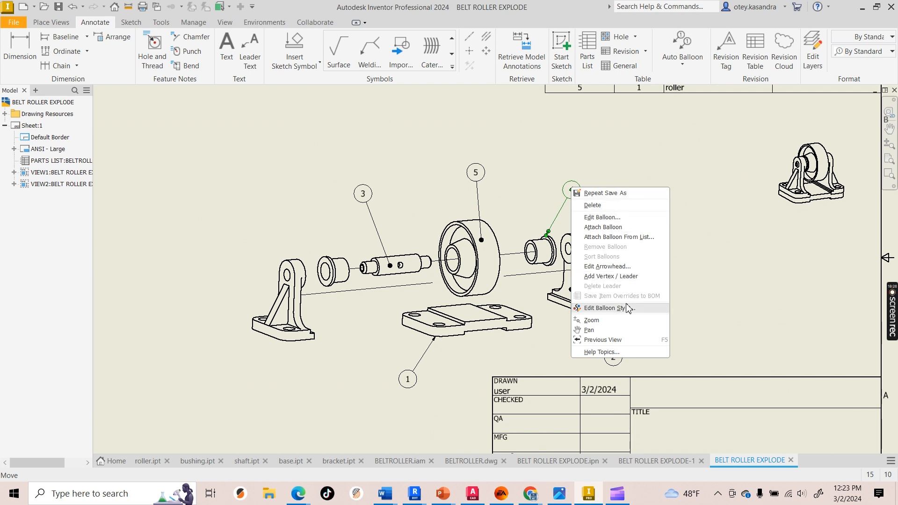
click(335, 204)
click(696, 55)
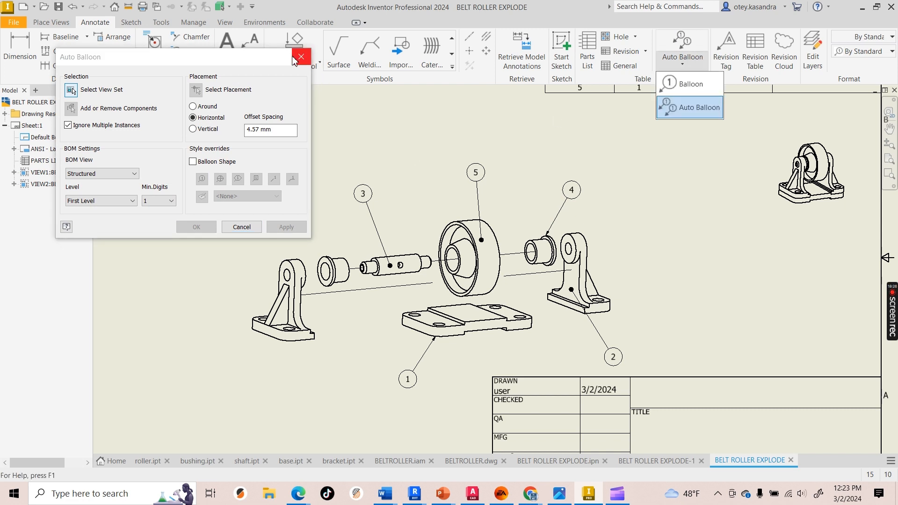
click(308, 58)
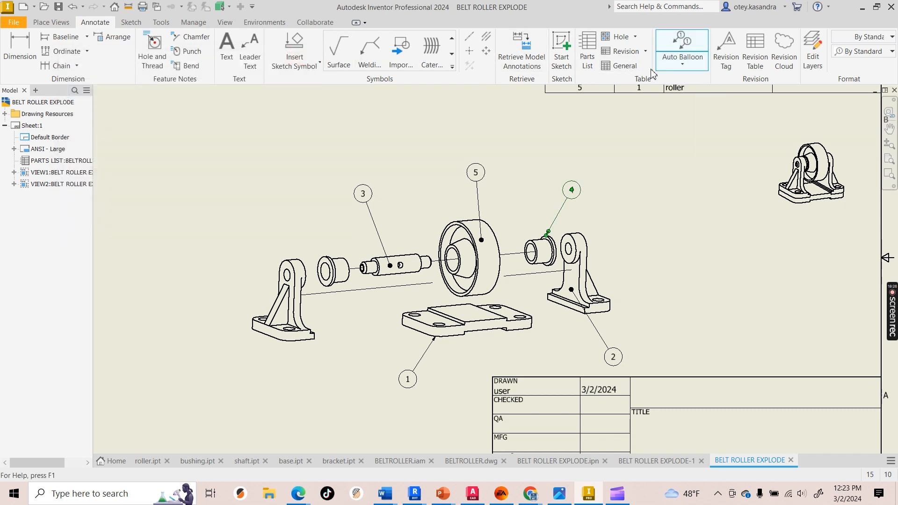
Add a single item balloon to the left bushing in the exploded view, placing it above and slightly left of the part.
click(682, 64)
click(680, 89)
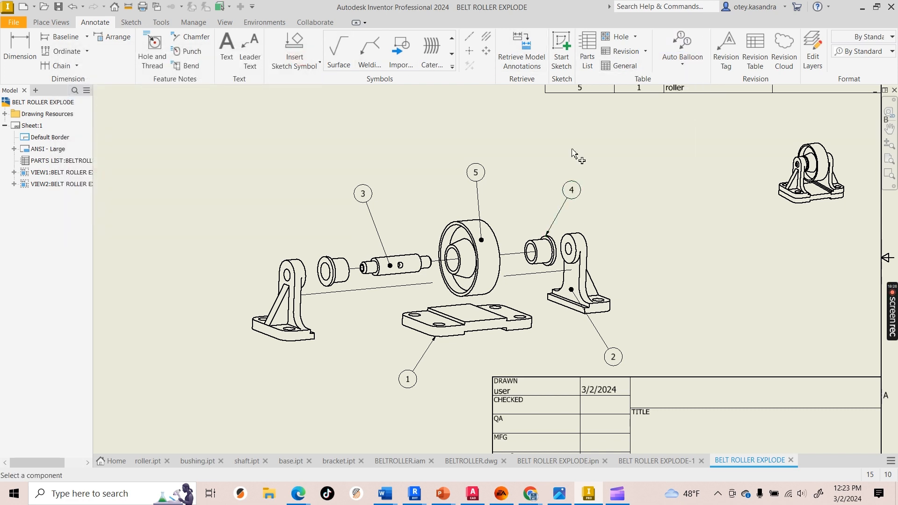
click(344, 269)
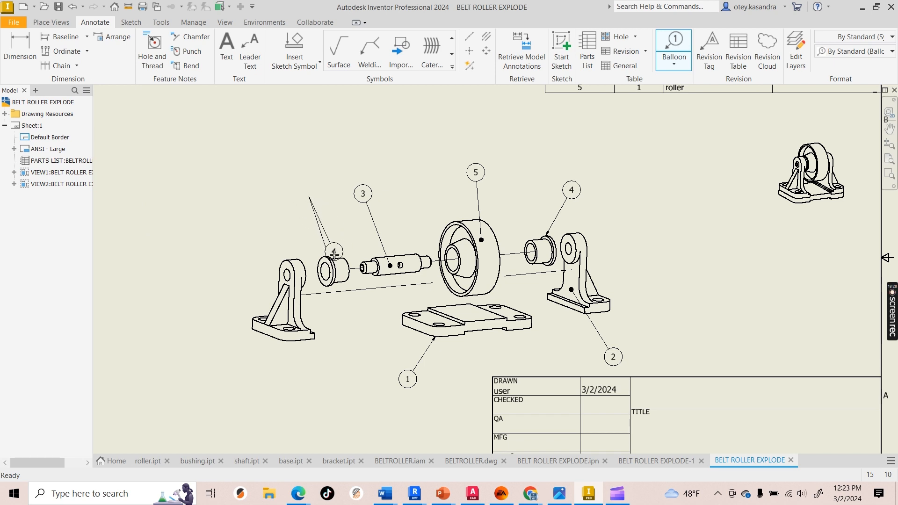
right_click(313, 185)
click(363, 184)
Move the arrowhead of the left bushing's balloon leader from the flange onto the upper edge of its cylindrical body.
scroll(355, 252, down, 8)
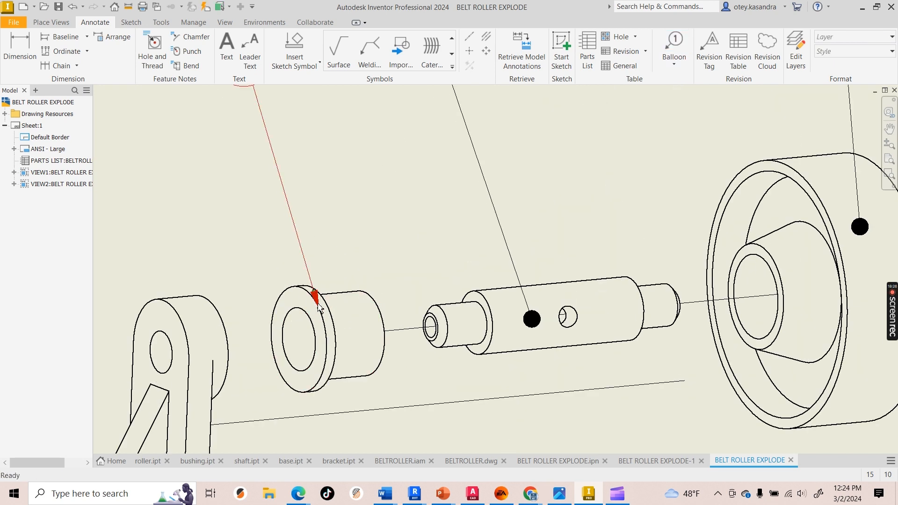
drag(319, 309, 336, 292)
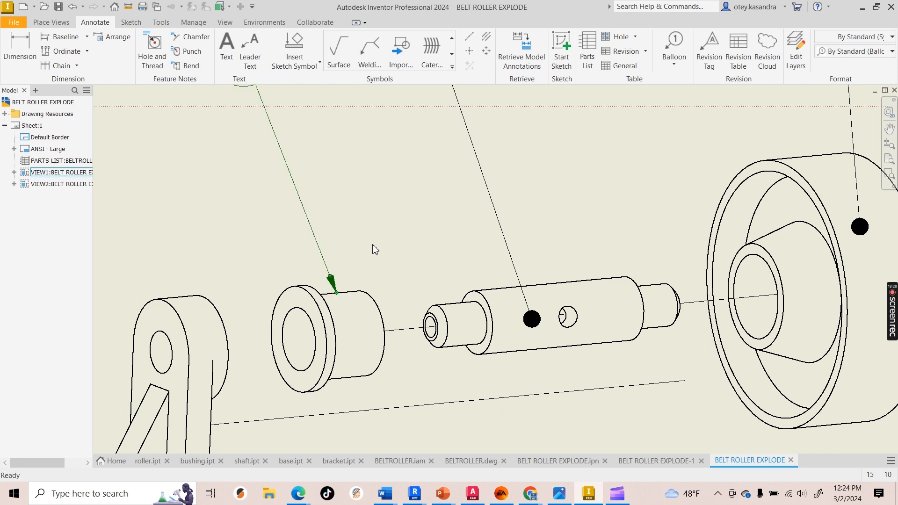
click(371, 246)
scroll(362, 277, up, 2)
scroll(364, 281, up, 2)
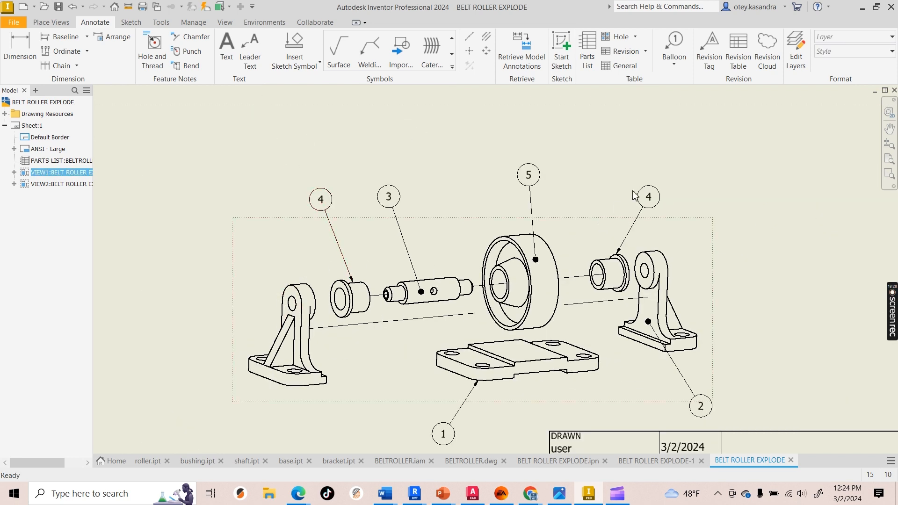
Add a single item balloon to the left bracket, attached at its rounded upper edge and placed above and left of it.
click(673, 49)
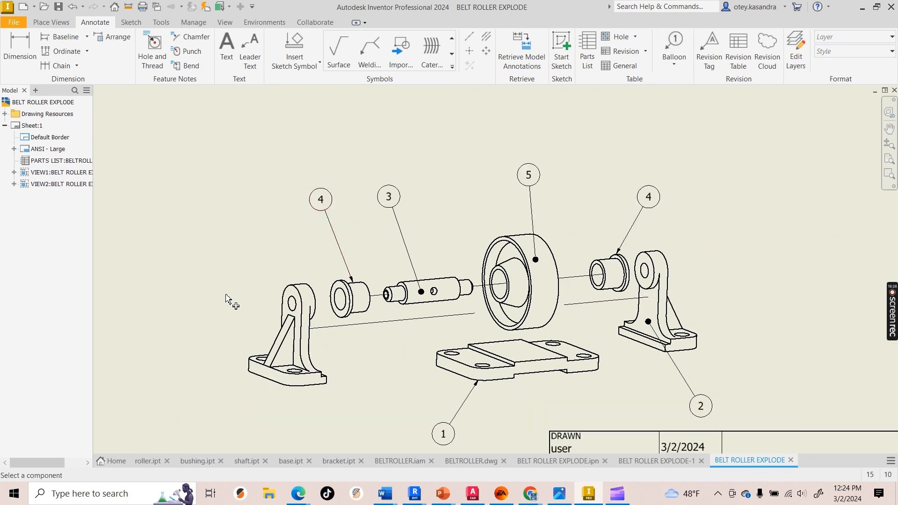
click(283, 290)
click(230, 221)
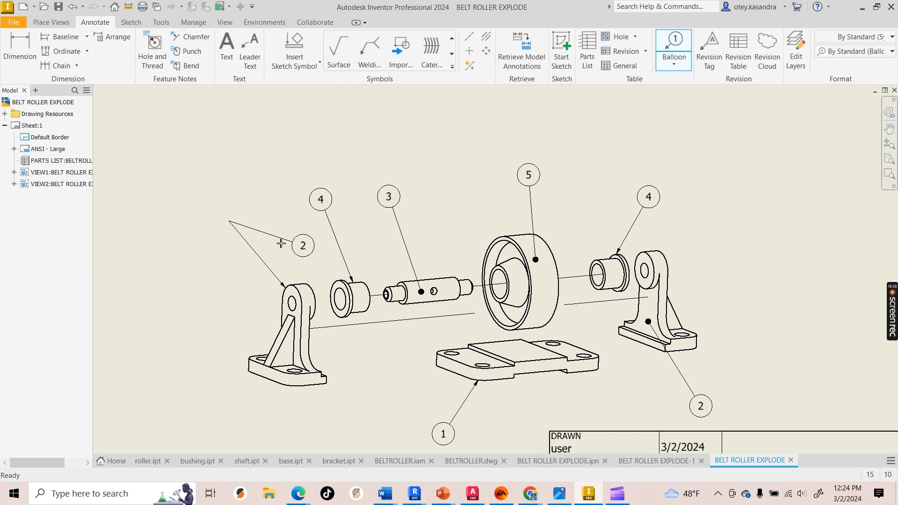
right_click(271, 232)
click(315, 232)
scroll(398, 337, up, 3)
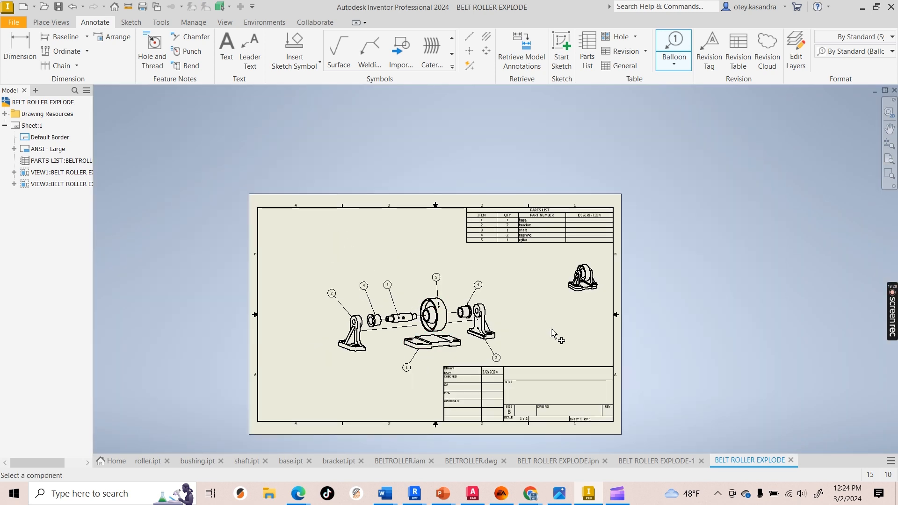
key(Escape)
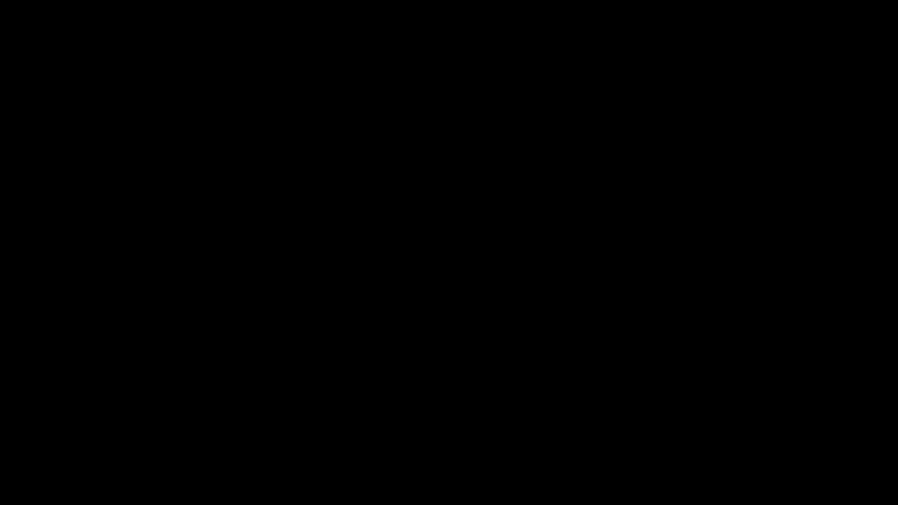